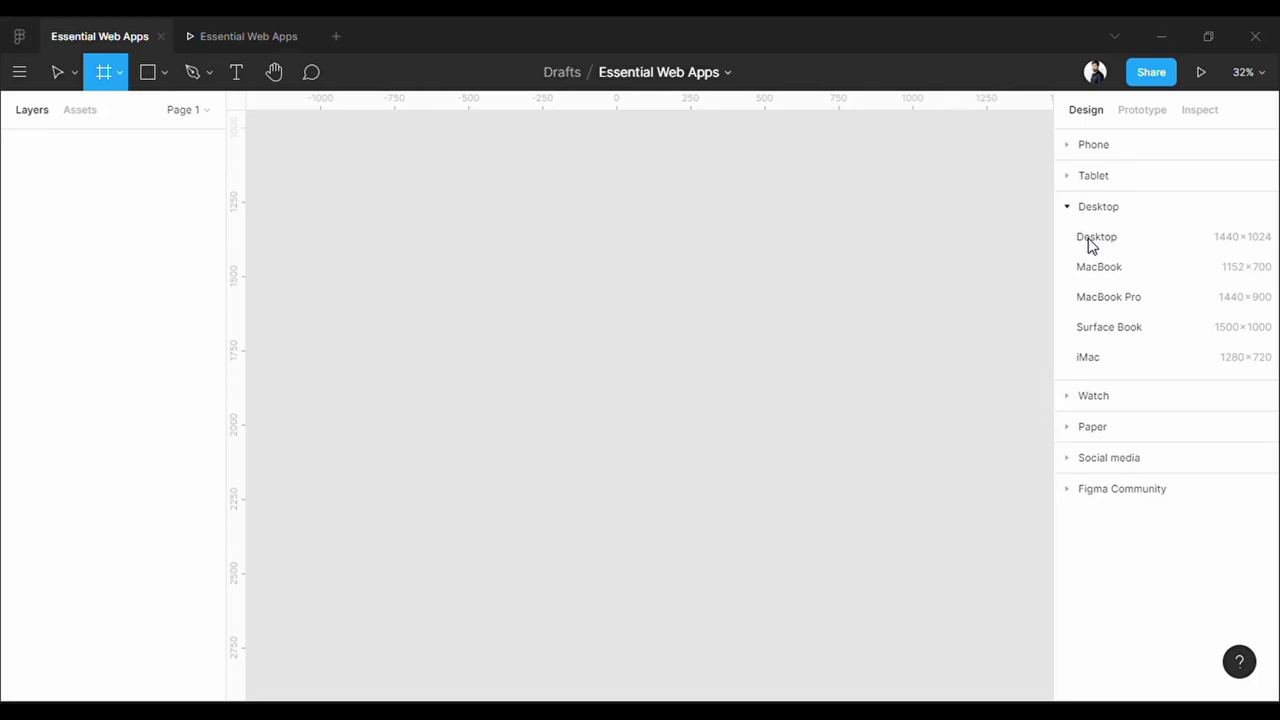
Add a 1440 × 1024 Desktop frame to the empty canvas
left_click(1092, 240)
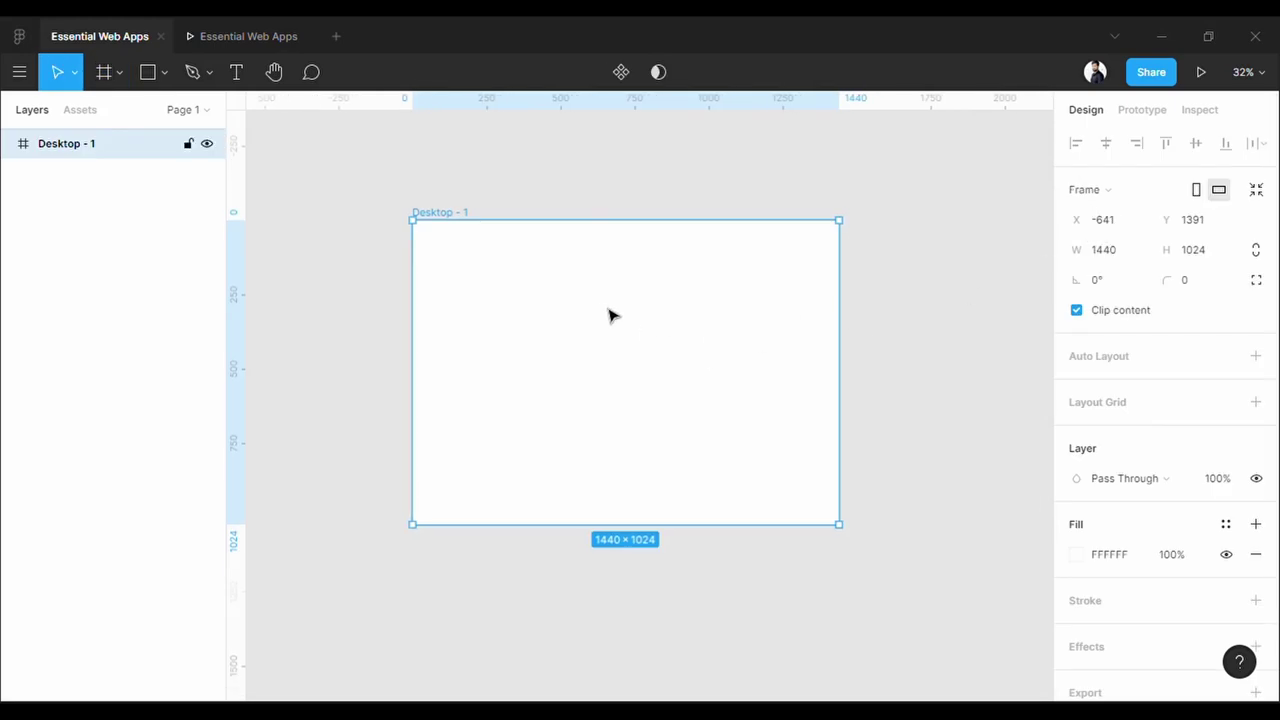
key("shift+2")
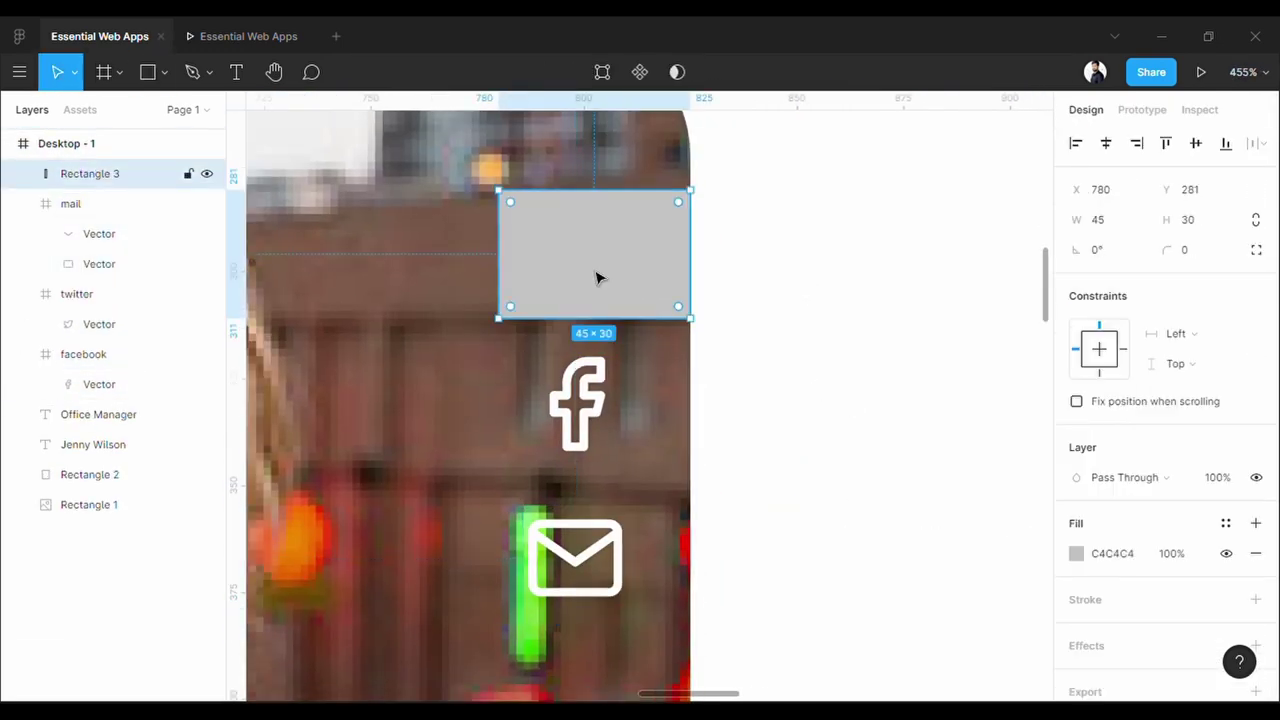
Place the grey rectangle's layer beneath the mail and twitter icon layers in the layer order
left_click_drag(80, 171, 114, 290)
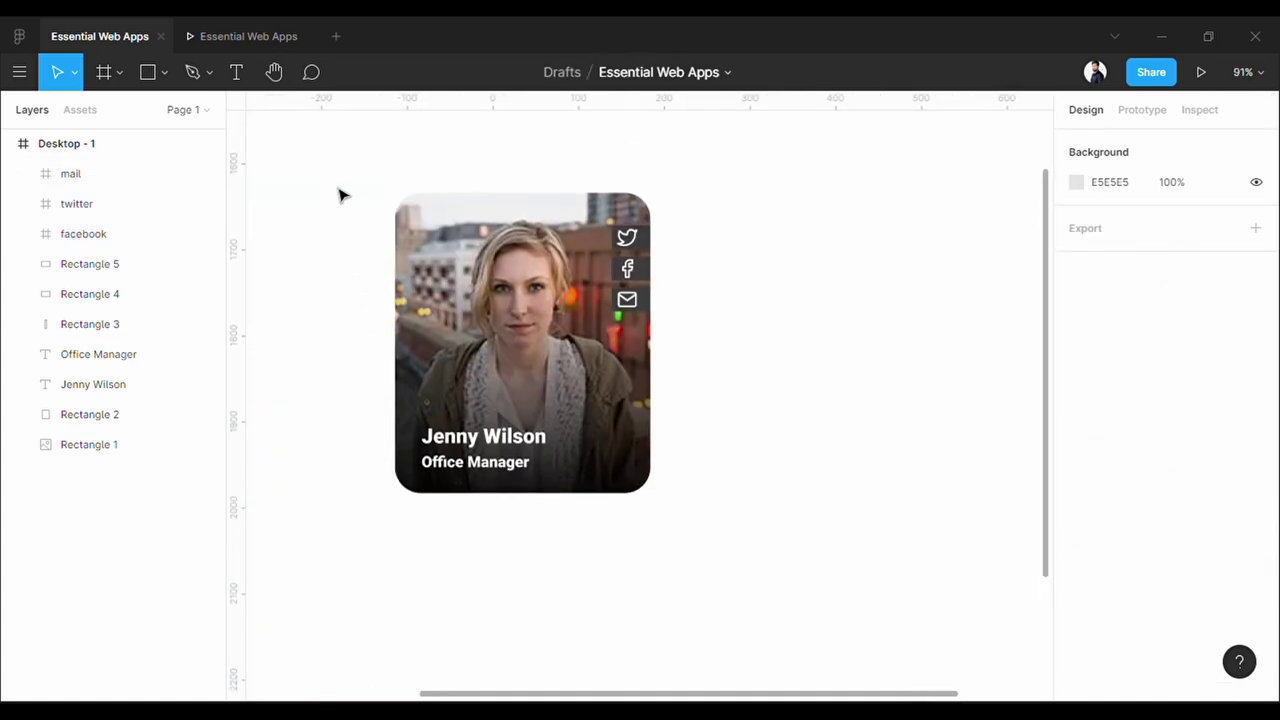
Group all the profile card's elements and convert the group into a frame
left_click_drag(334, 184, 735, 593)
key("ctrl+g")
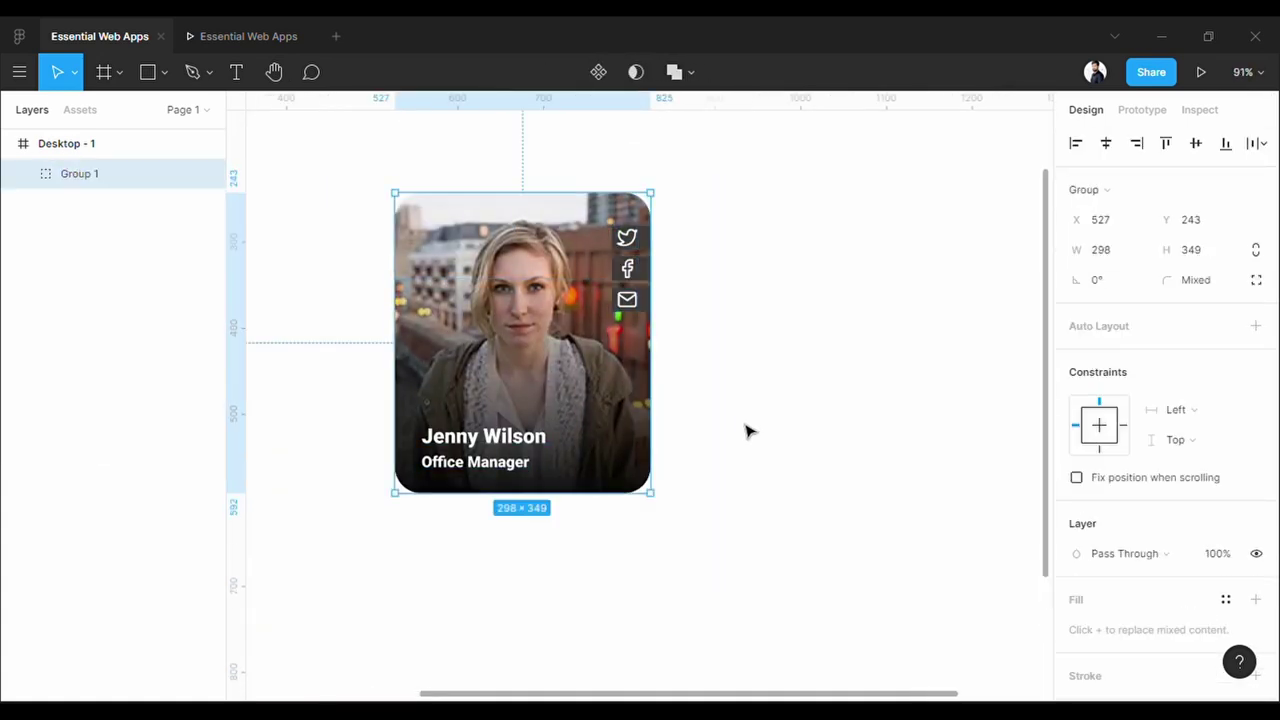
left_click(1135, 190)
left_click(1140, 117)
left_click(751, 340)
Duplicate the card frame onto the empty canvas to the right of Desktop - 1
scroll(751, 340, "down", 4)
left_click_drag(807, 479, 637, 542)
left_click(420, 398)
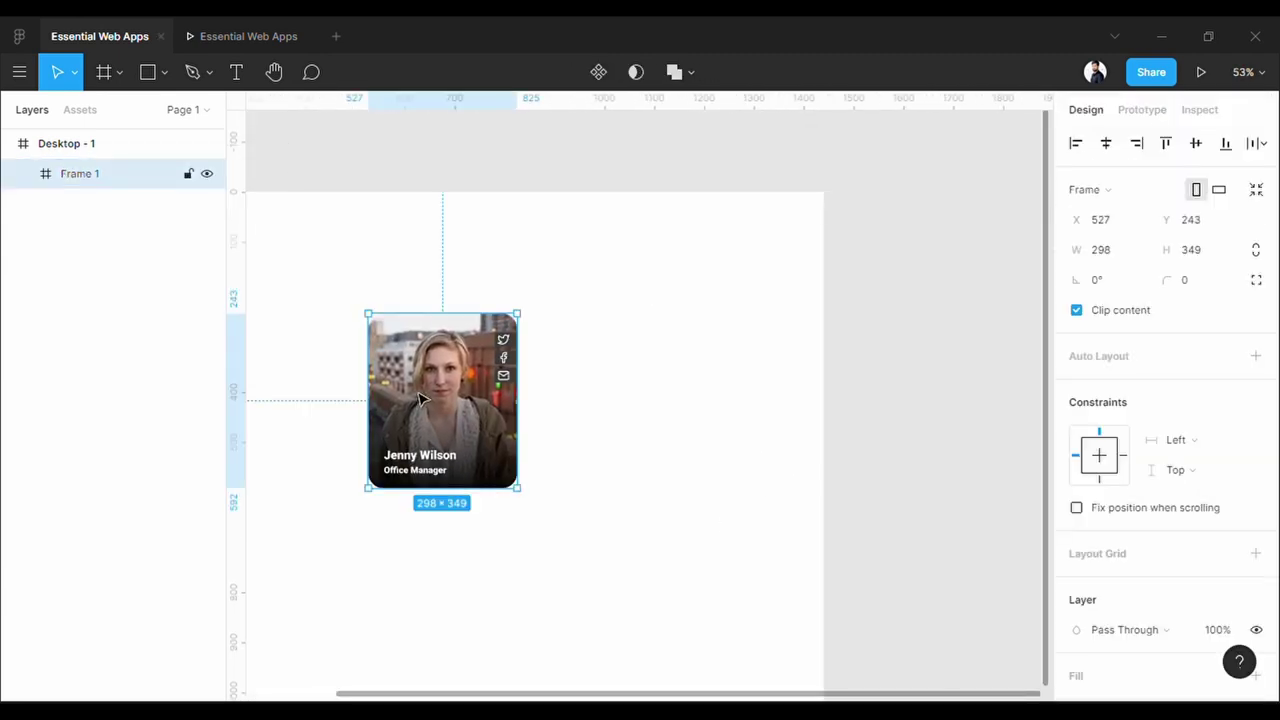
left_click_drag(420, 398, 951, 400)
Move the mail, facebook and twitter icons, each with its backing rectangle, out beyond the right edge of the card in Desktop - 1
left_click(125, 263)
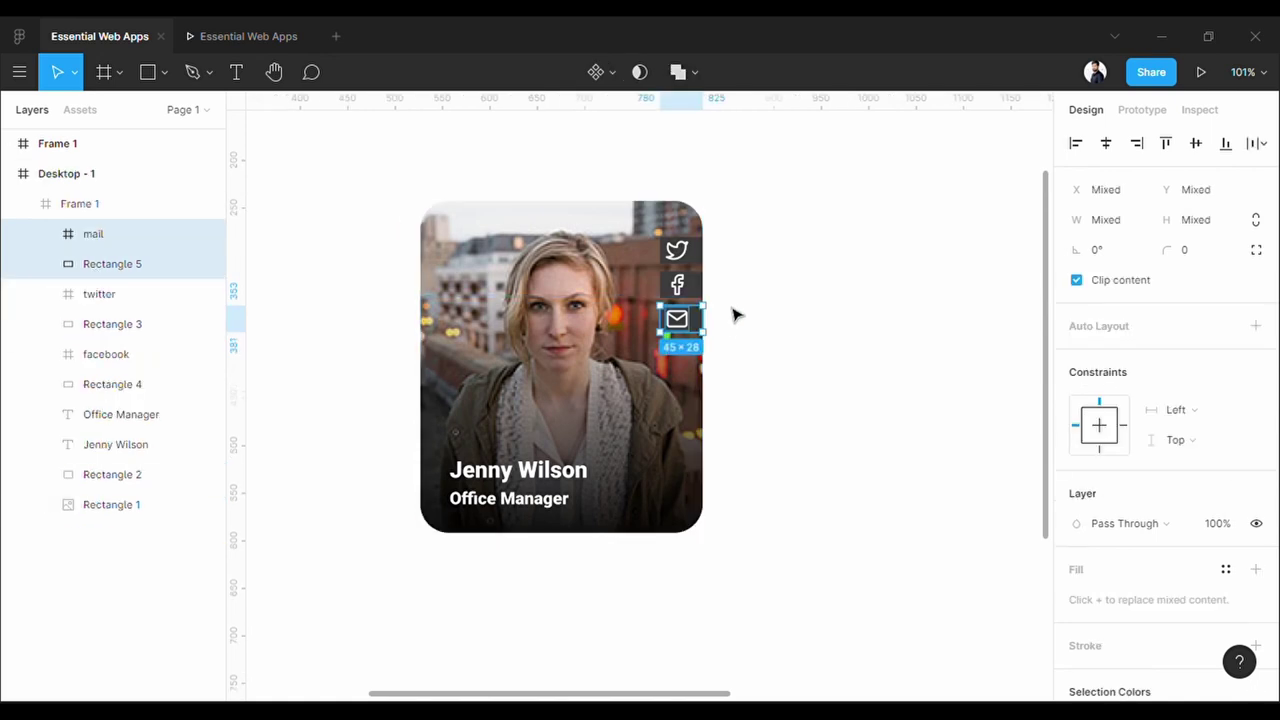
scroll(571, 423, "right", 2)
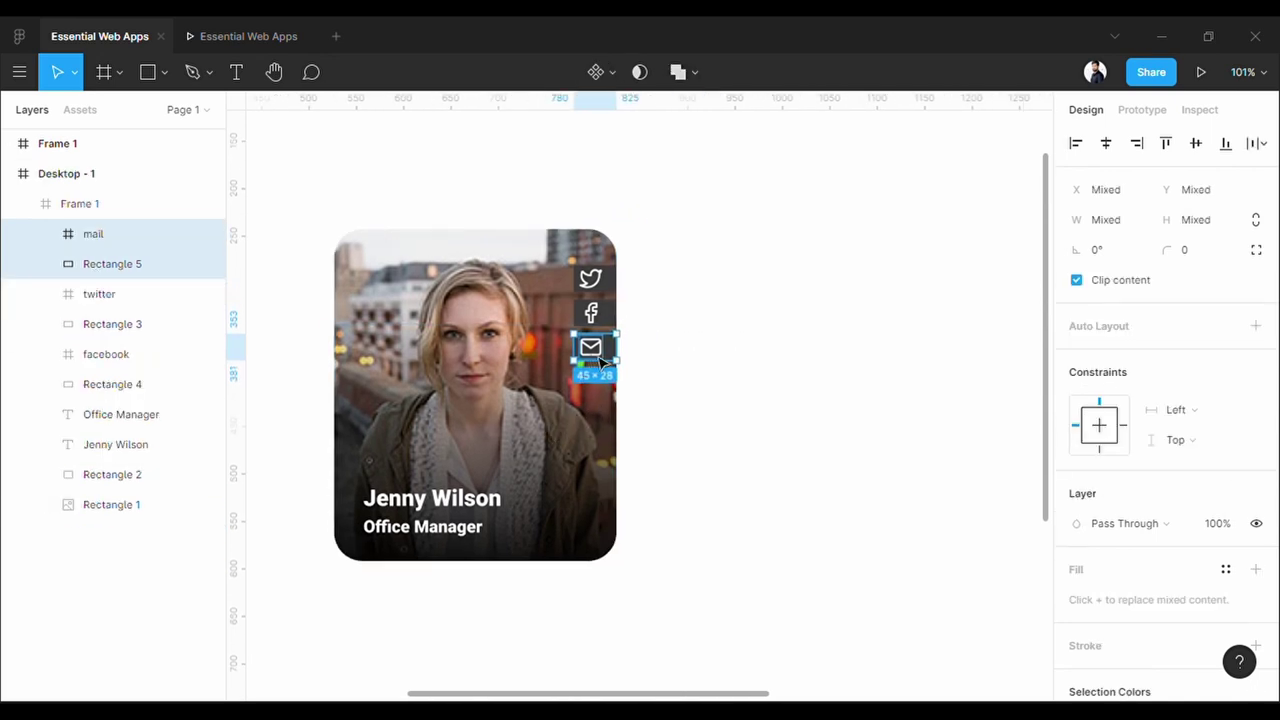
left_click_drag(598, 357, 740, 360)
left_click(130, 294)
left_click(140, 328, "shift")
left_click(130, 354)
left_click(132, 387, "shift")
left_click_drag(608, 313, 689, 314)
left_click(135, 380)
left_click(135, 356, "shift")
left_click_drag(600, 280, 642, 280)
scroll(731, 380, "down", 2)
left_click_drag(731, 380, 798, 390)
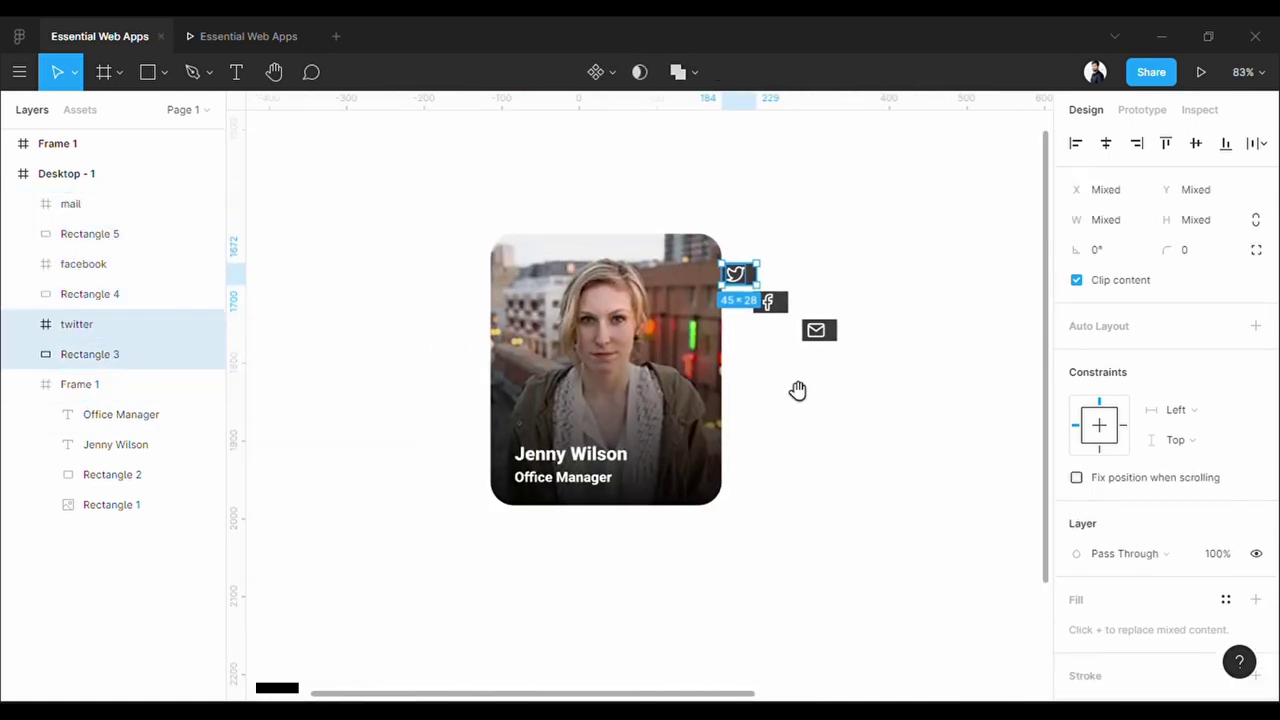
Move the three icons and their rectangles back into the card's Frame 1 in the layer order
left_click(110, 204)
left_click(128, 368, "shift")
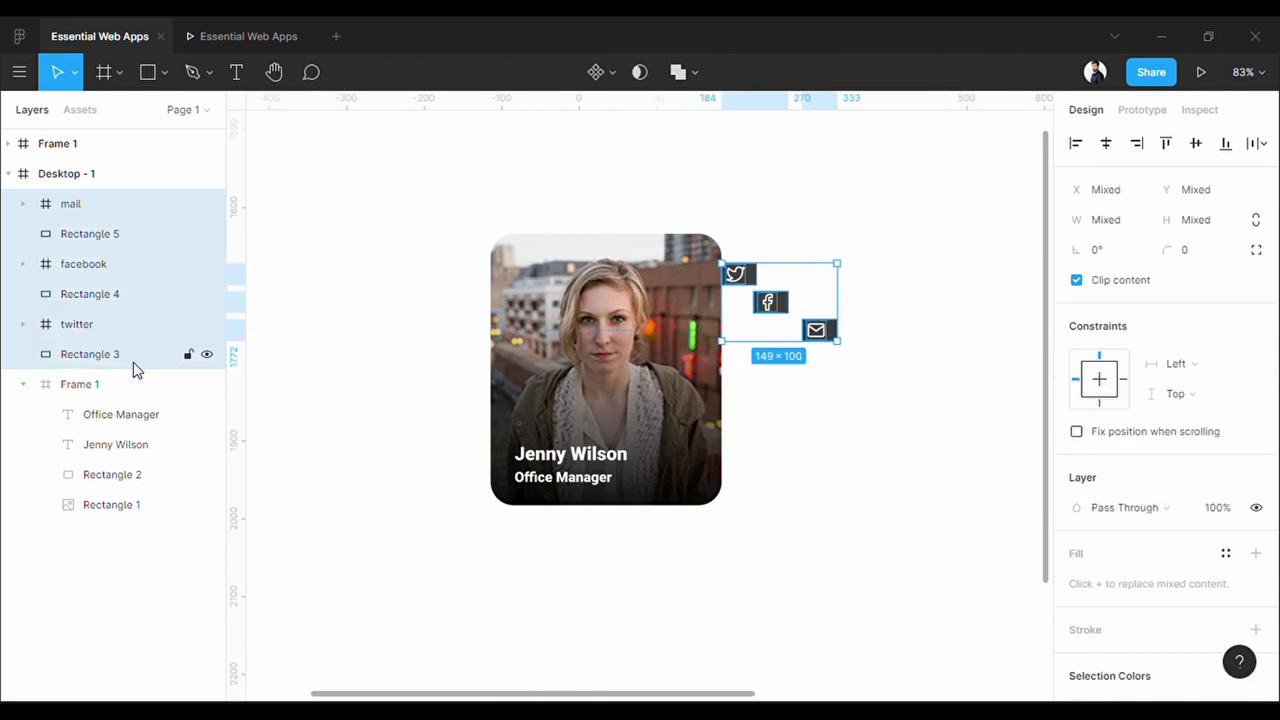
left_click_drag(113, 368, 114, 406)
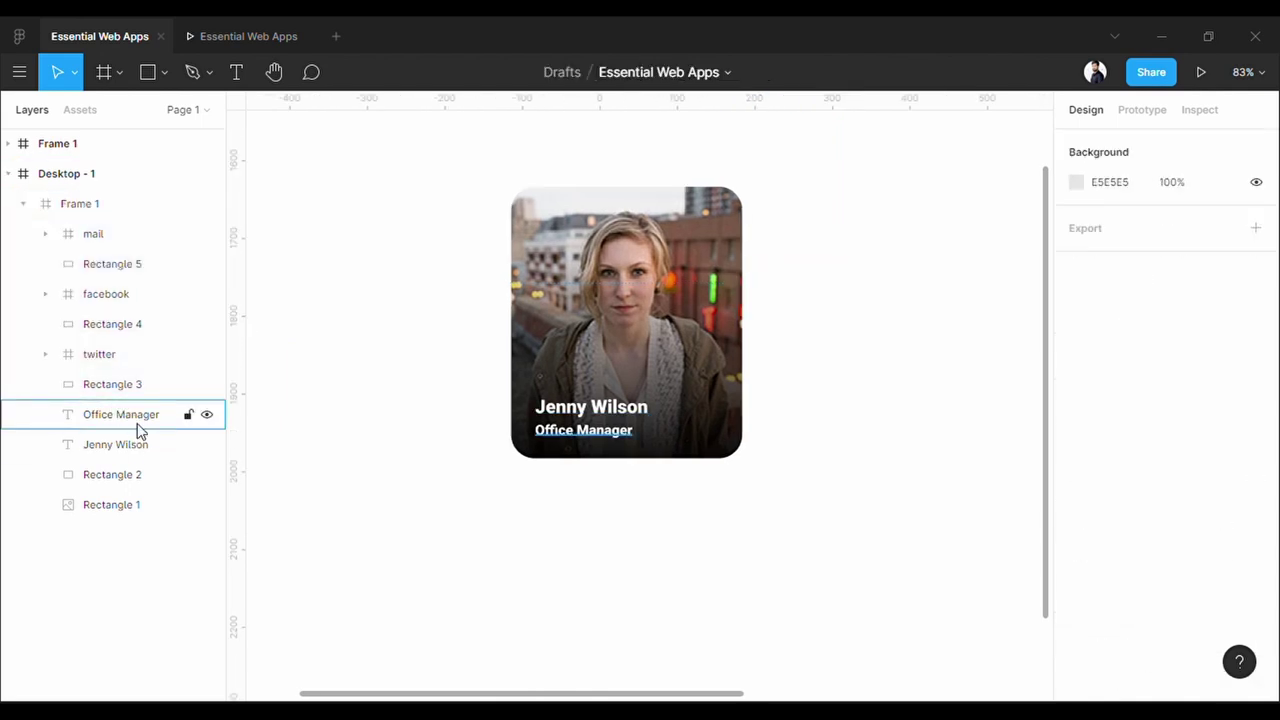
Move the Office Manager text straight down, below the card's bottom edge
left_click(137, 423)
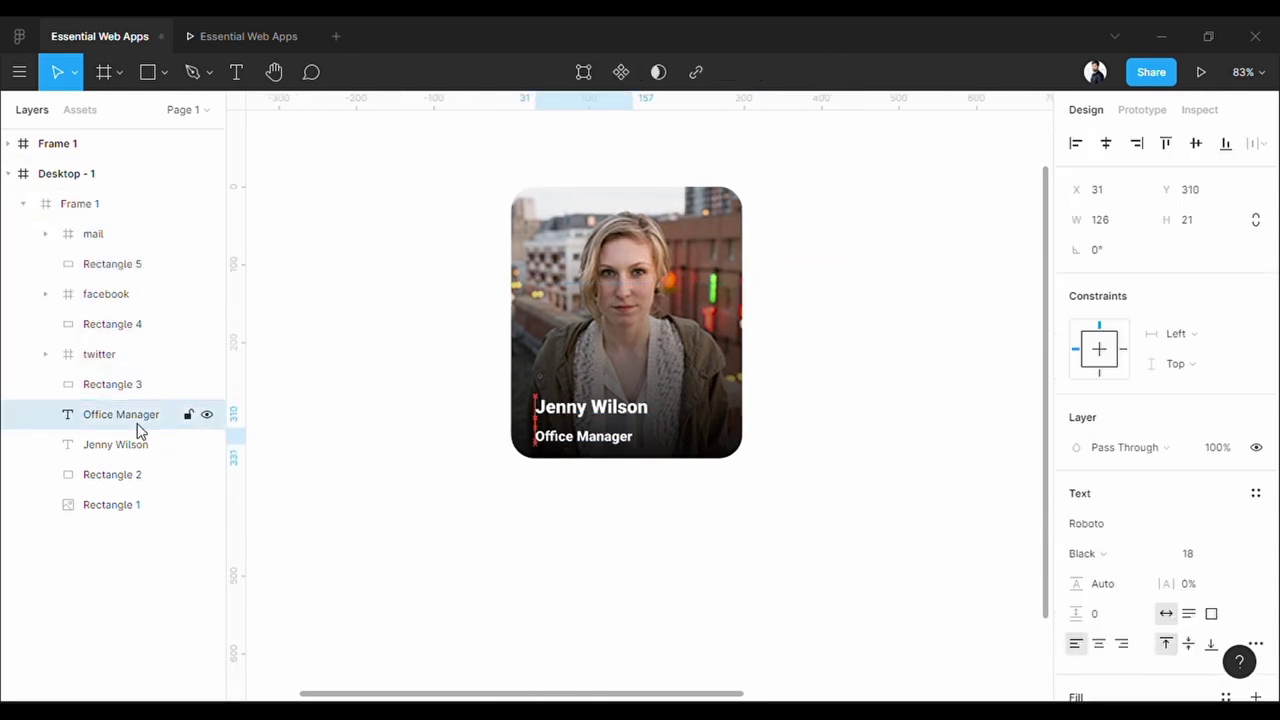
key("shift+Down")
key("shift+Down")
key("shift+Down")
key("shift+Down")
key("shift+Down")
key("shift+Down")
key("shift+Down")
Move the name text down to Y 305, near the card's bottom edge
left_click(139, 448)
key("shift+Down")
key("shift+Down")
key("shift+Down")
key("Down")
key("Down")
key("Down")
key("Down")
key("Down")
key("Down")
key("Down")
key("Down")
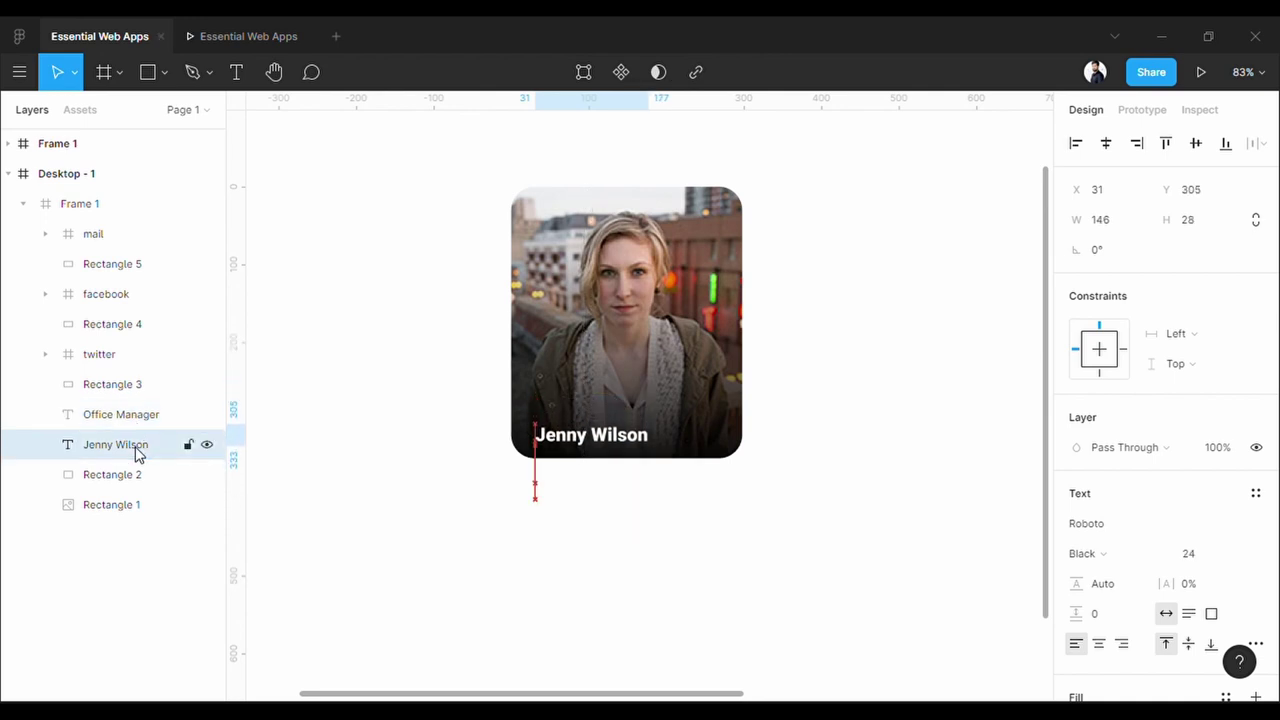
Shorten the dark gradient overlay, Rectangle 2, by lowering its top edge on the card
left_click(132, 388)
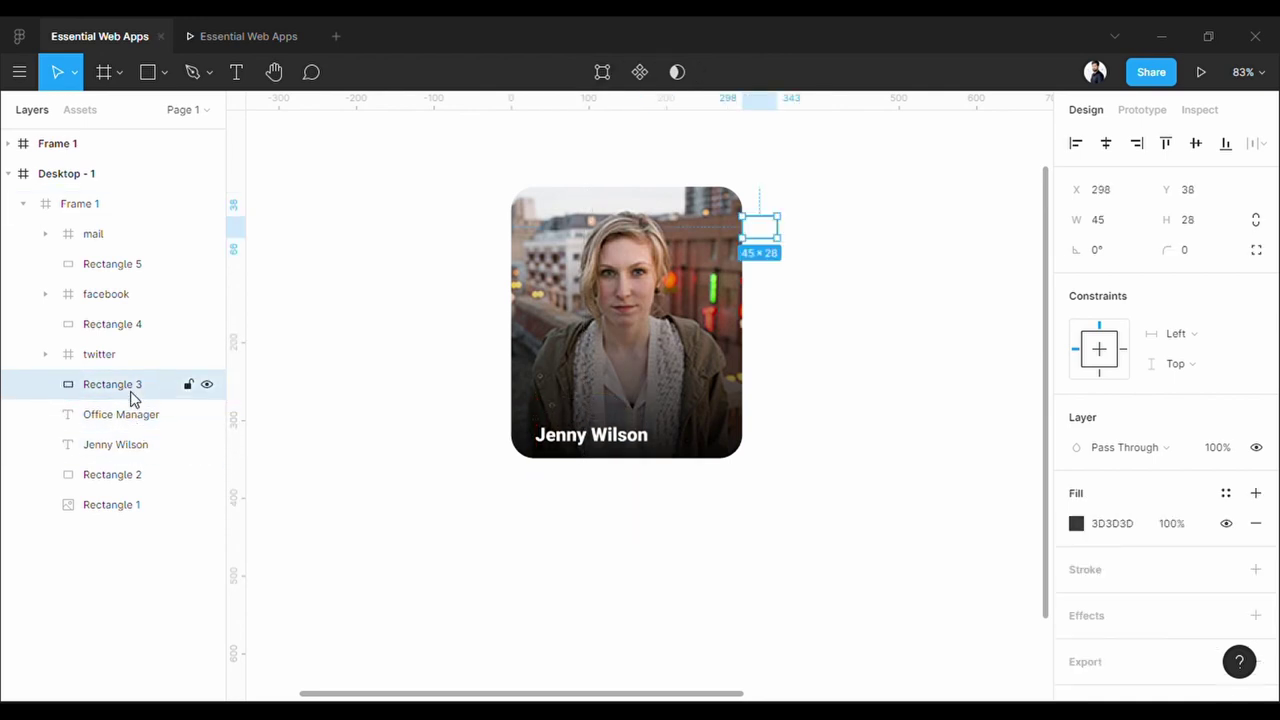
left_click(112, 476)
left_click_drag(642, 278, 638, 384)
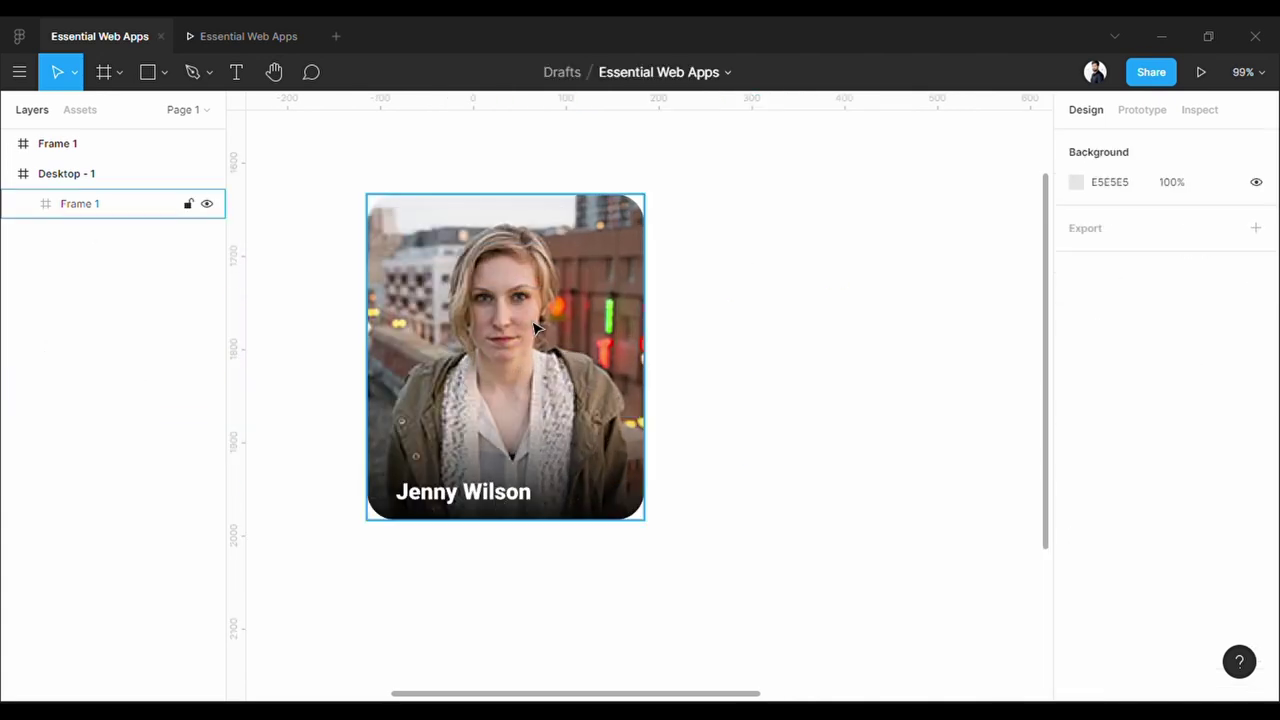
Create a prototype connection from the card in Desktop - 1 to the separate Frame 1 card
scroll(533, 323, "down", 5)
left_click_drag(868, 453, 594, 520)
scroll(609, 386, "up", 4)
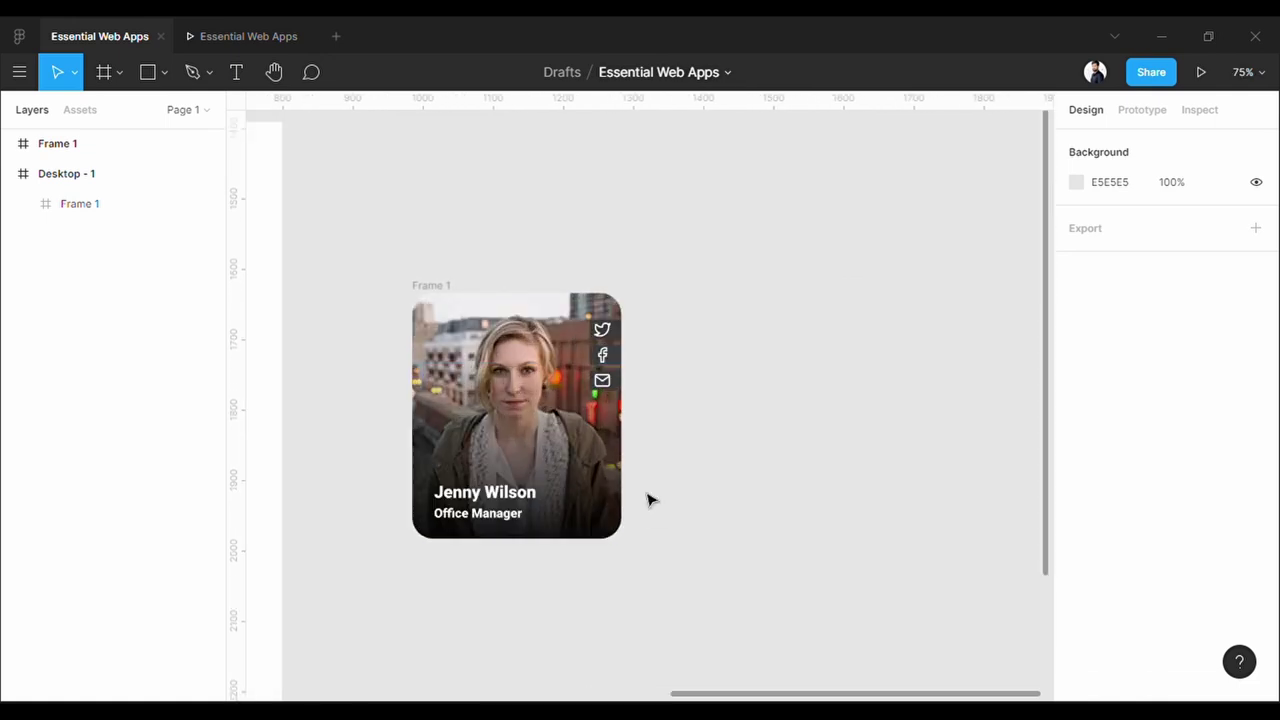
left_click_drag(670, 446, 786, 409)
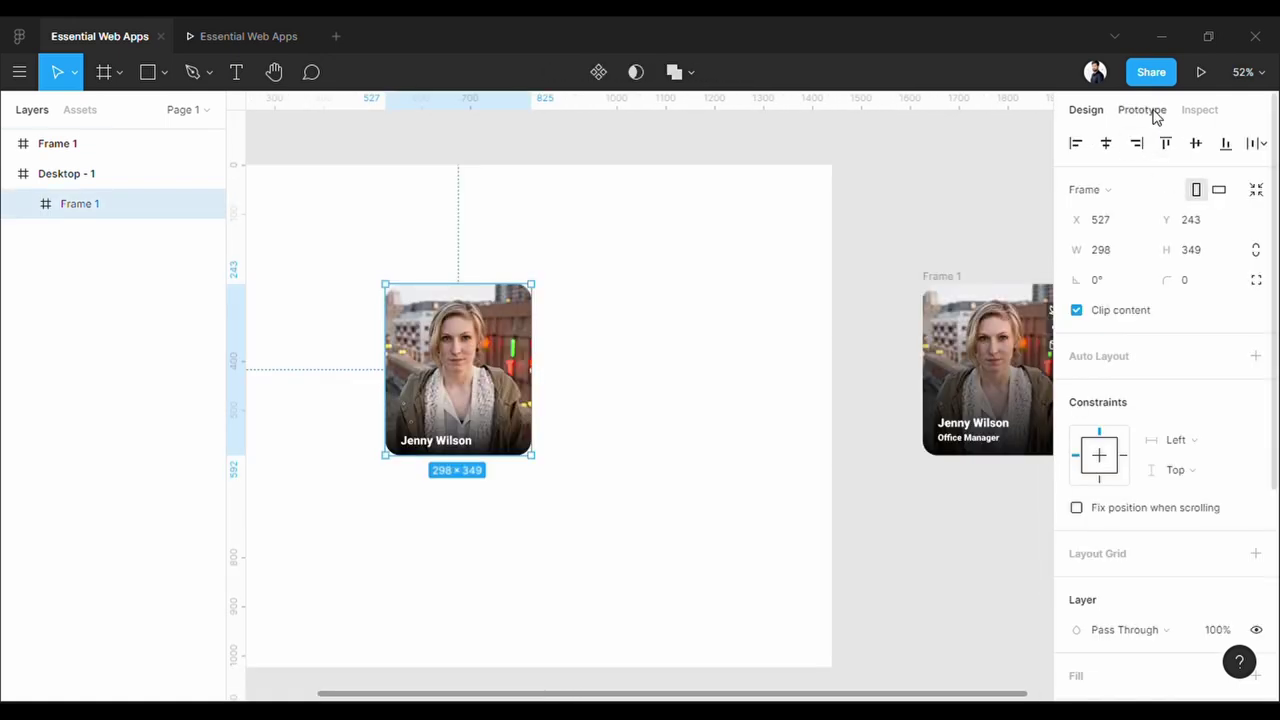
left_click(1155, 117)
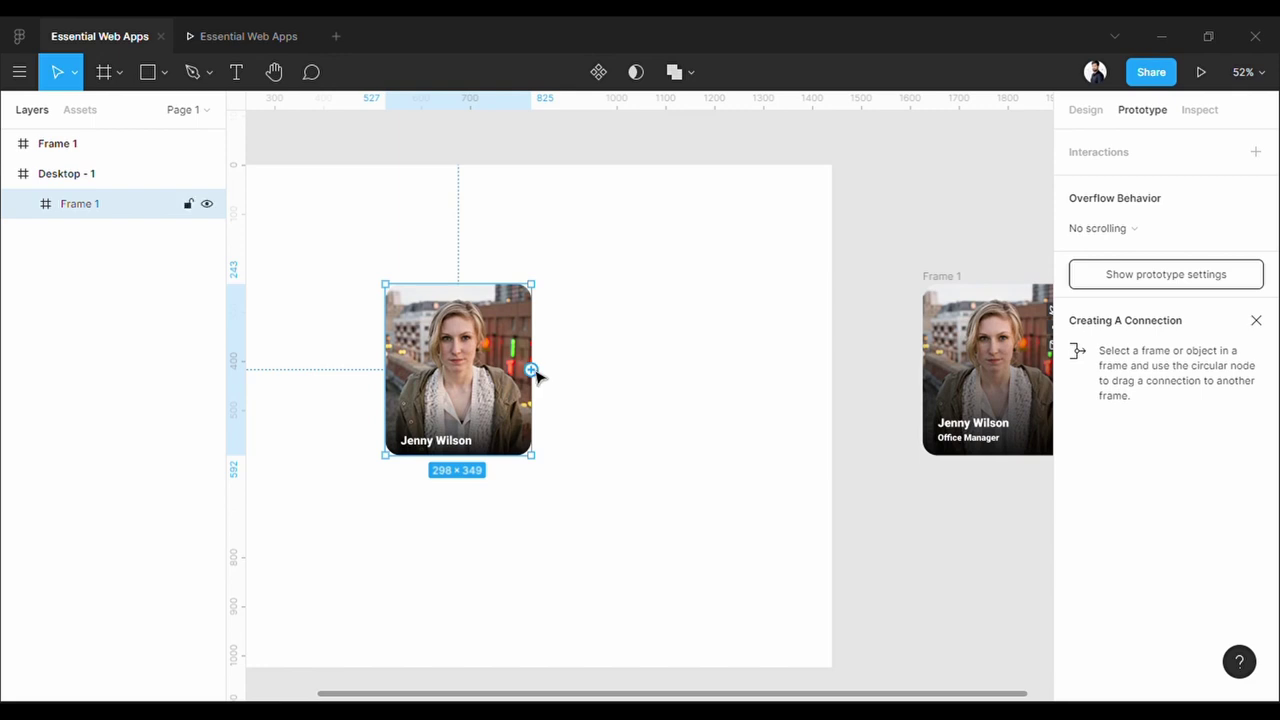
left_click_drag(531, 370, 945, 378)
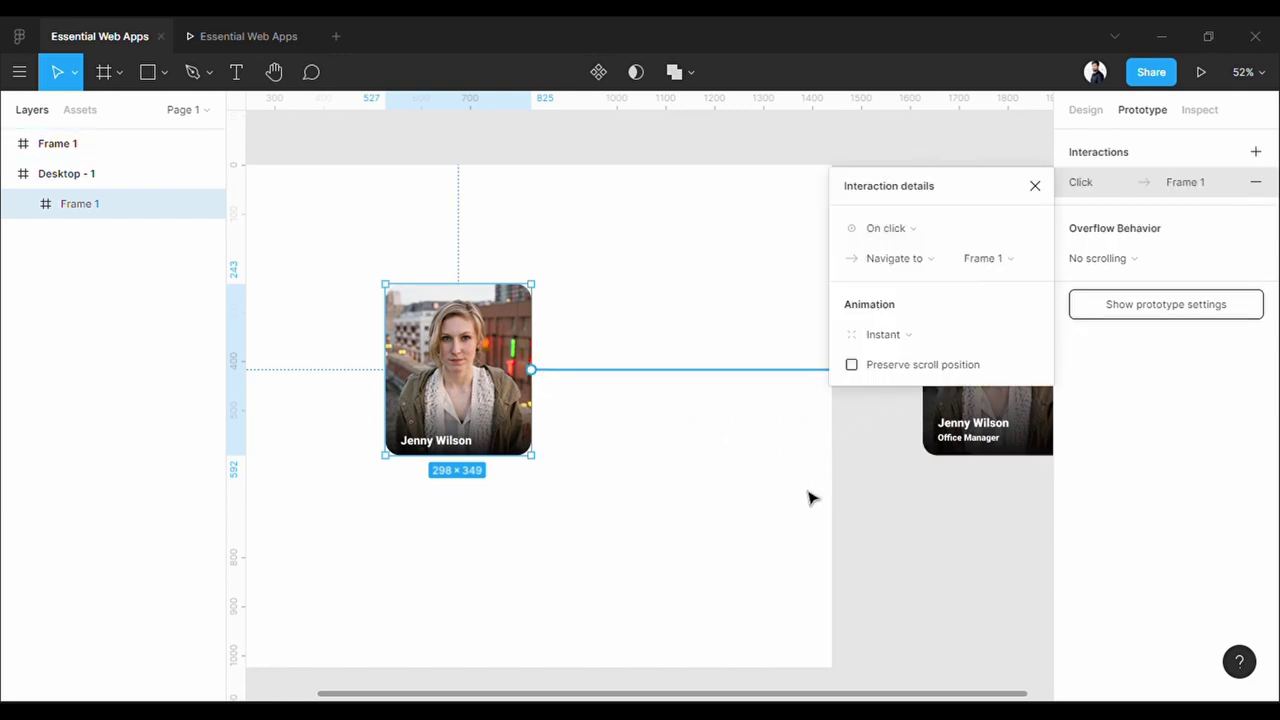
Set the connection to open Frame 1 as an overlay while hovering, and choose the overlay's position
left_click(914, 231)
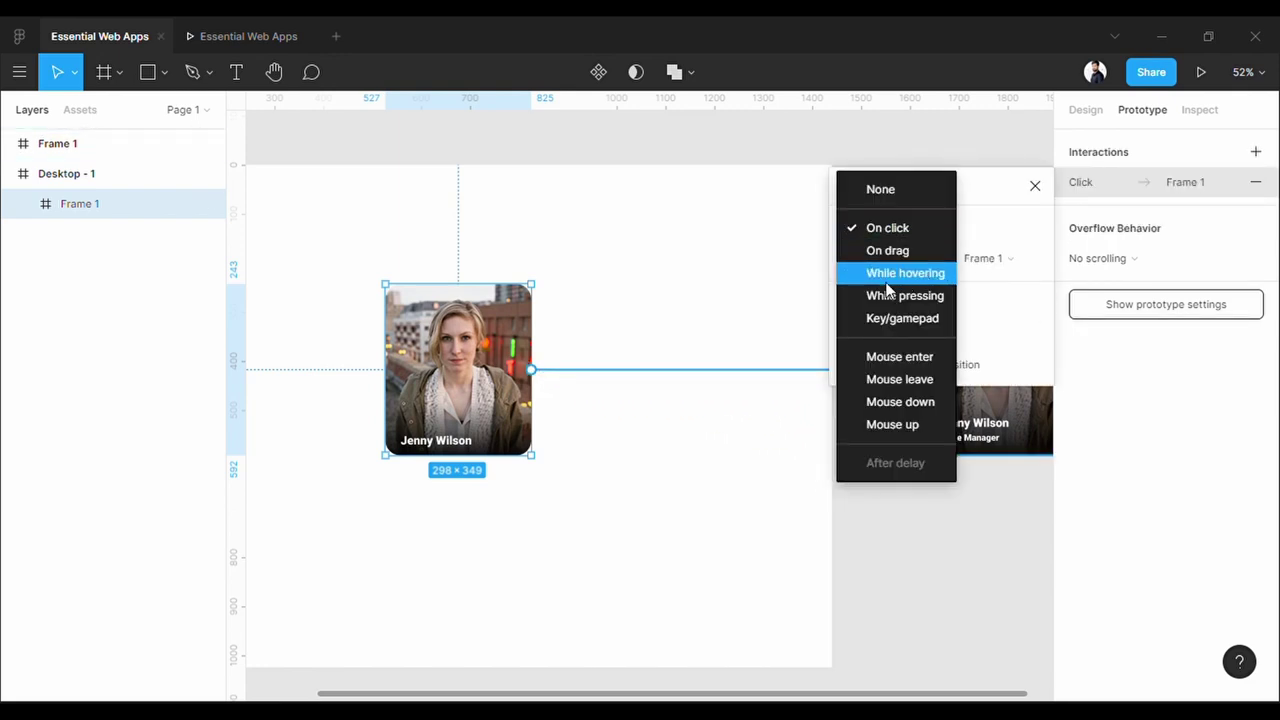
left_click(900, 276)
left_click(922, 262)
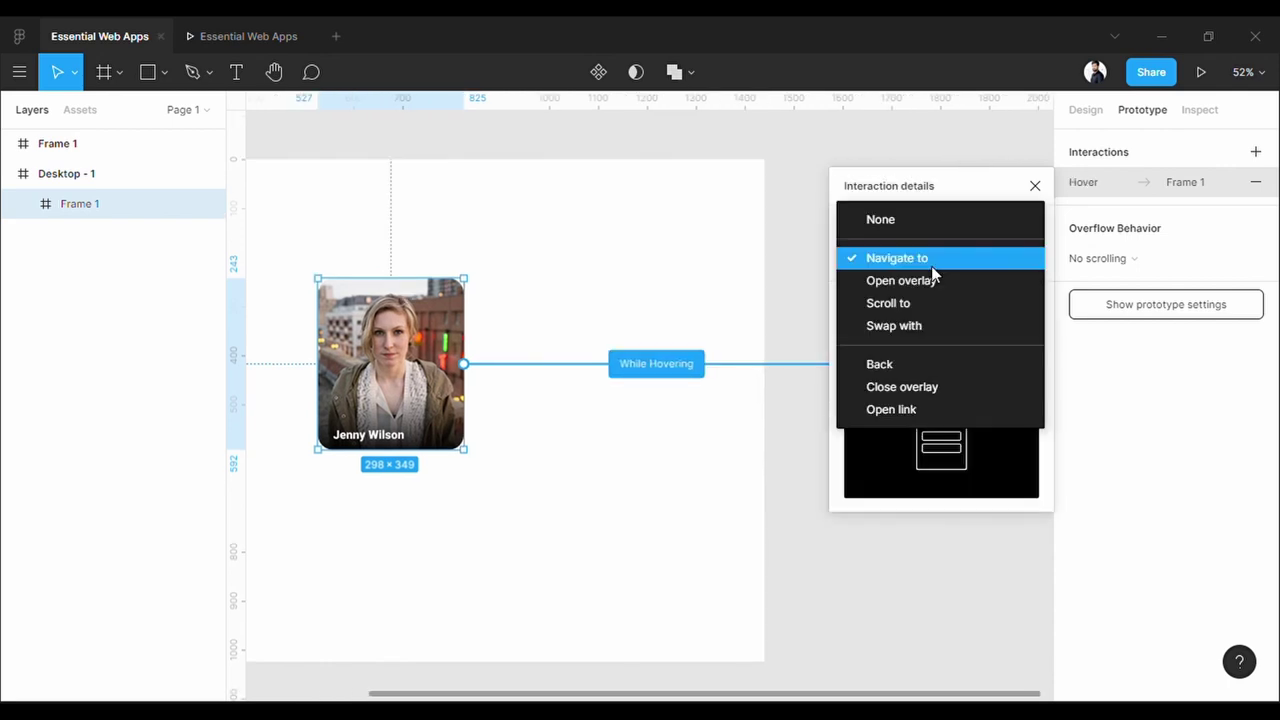
left_click(972, 281)
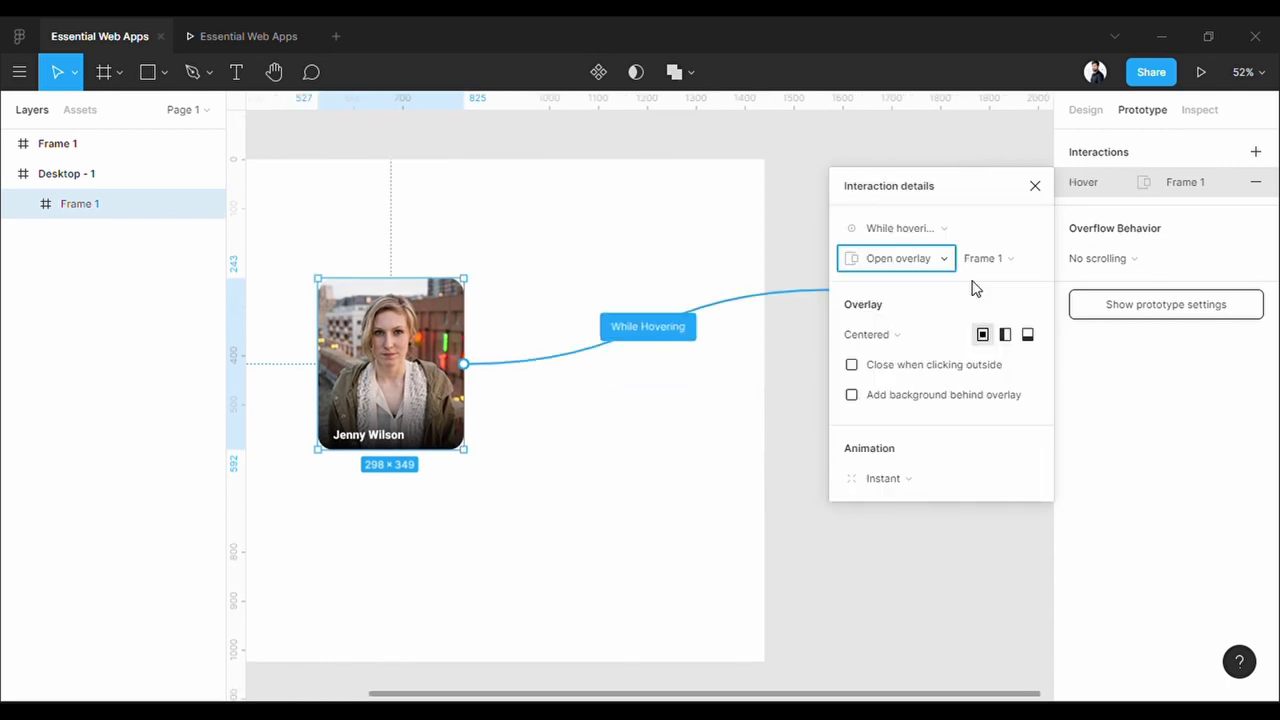
left_click(920, 336)
left_click(890, 508)
left_click(728, 441)
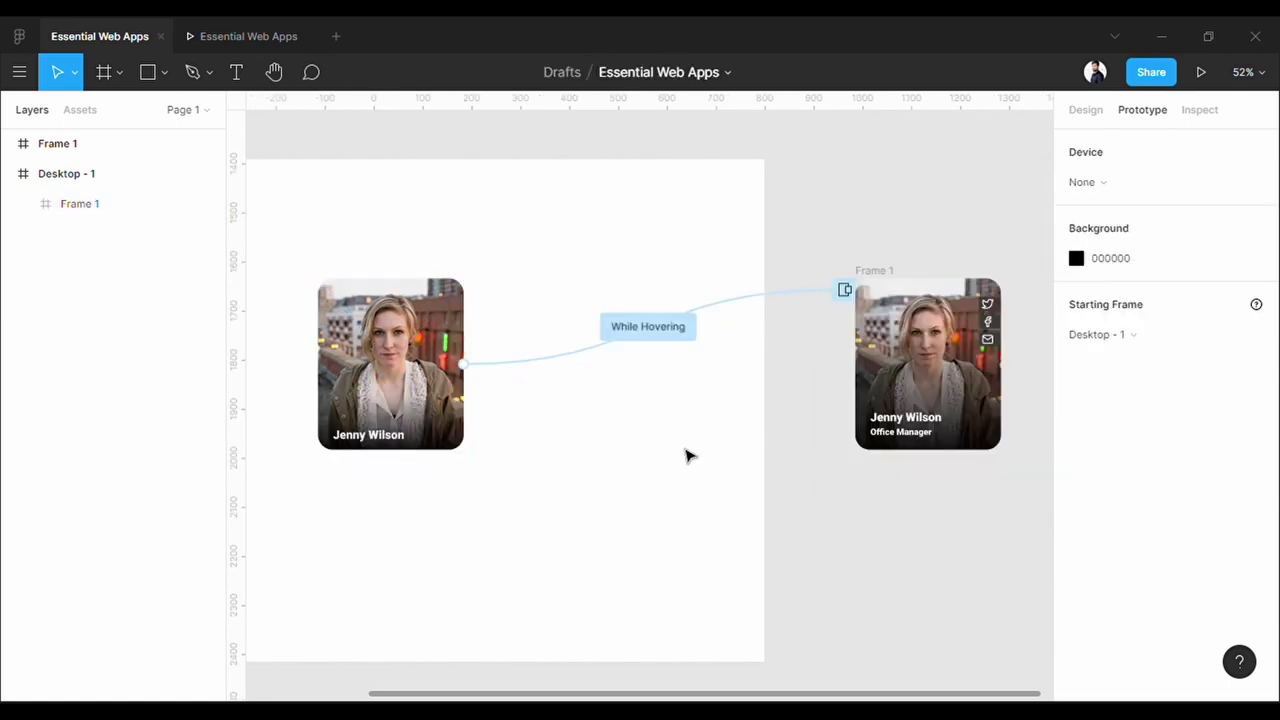
Test the card's hover overlay in the prototype preview
left_click(257, 42)
mouse_move(665, 248)
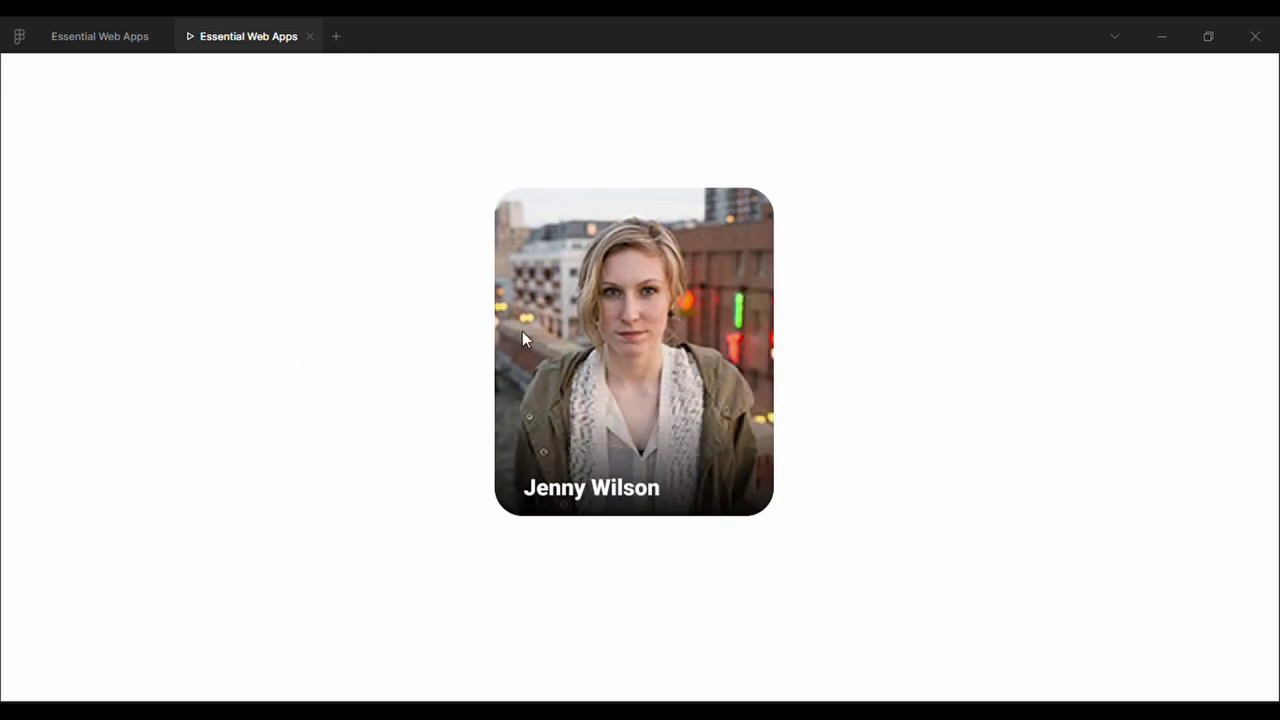
mouse_move(619, 323)
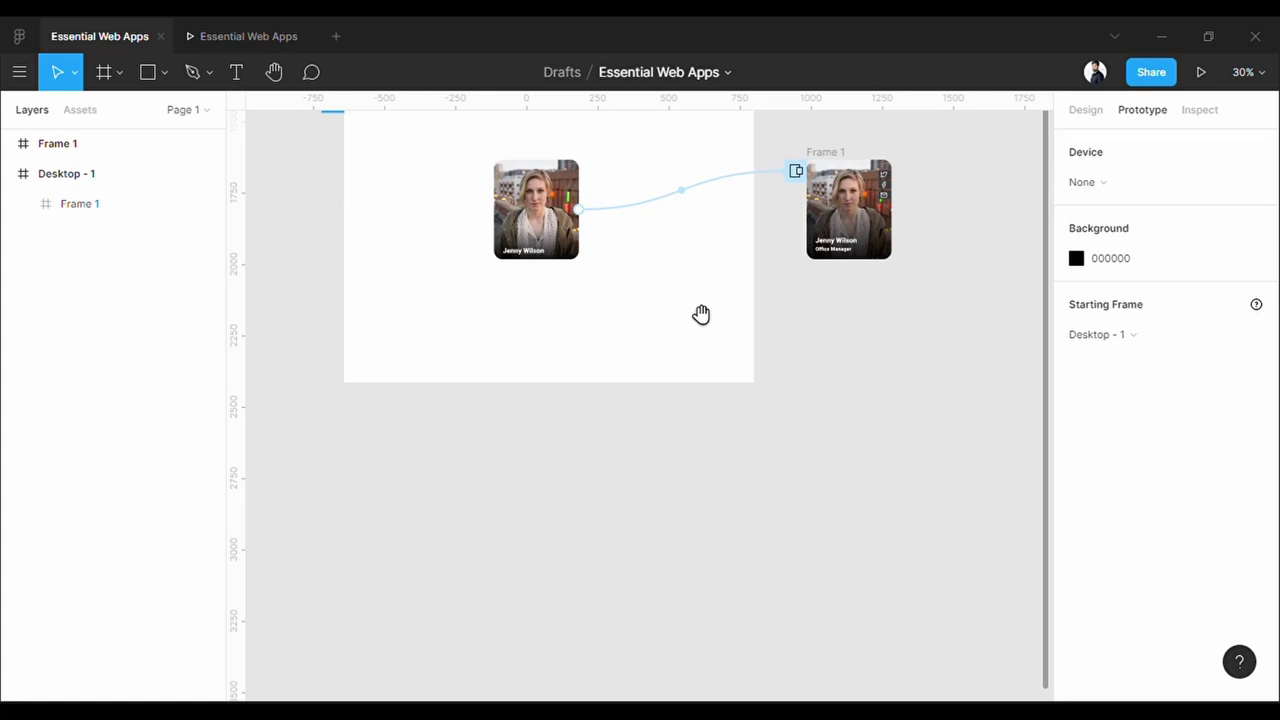
Duplicate the Desktop - 1 frame directly below the original
left_click_drag(701, 314, 707, 352)
scroll(695, 296, "down", 1)
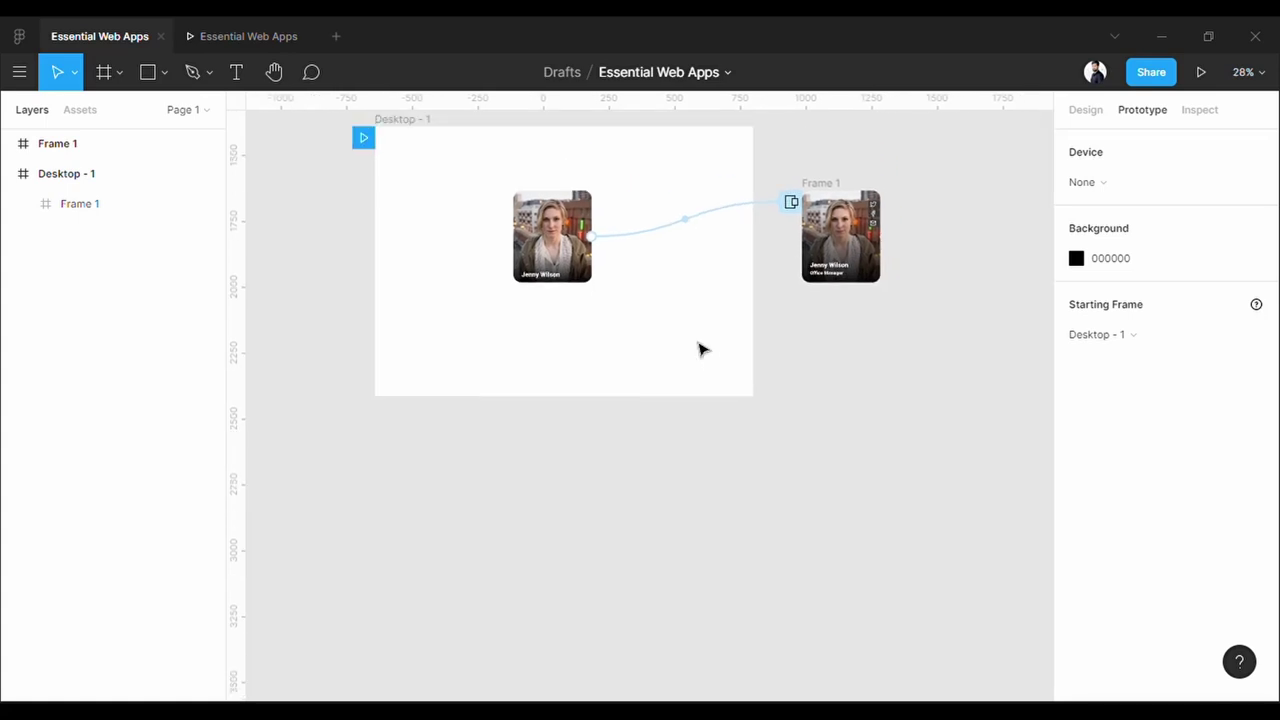
left_click(429, 122)
left_click_drag(429, 122, 430, 437)
Remove the hover connection between the card in Desktop - 2 and Frame 1
left_click(1087, 112)
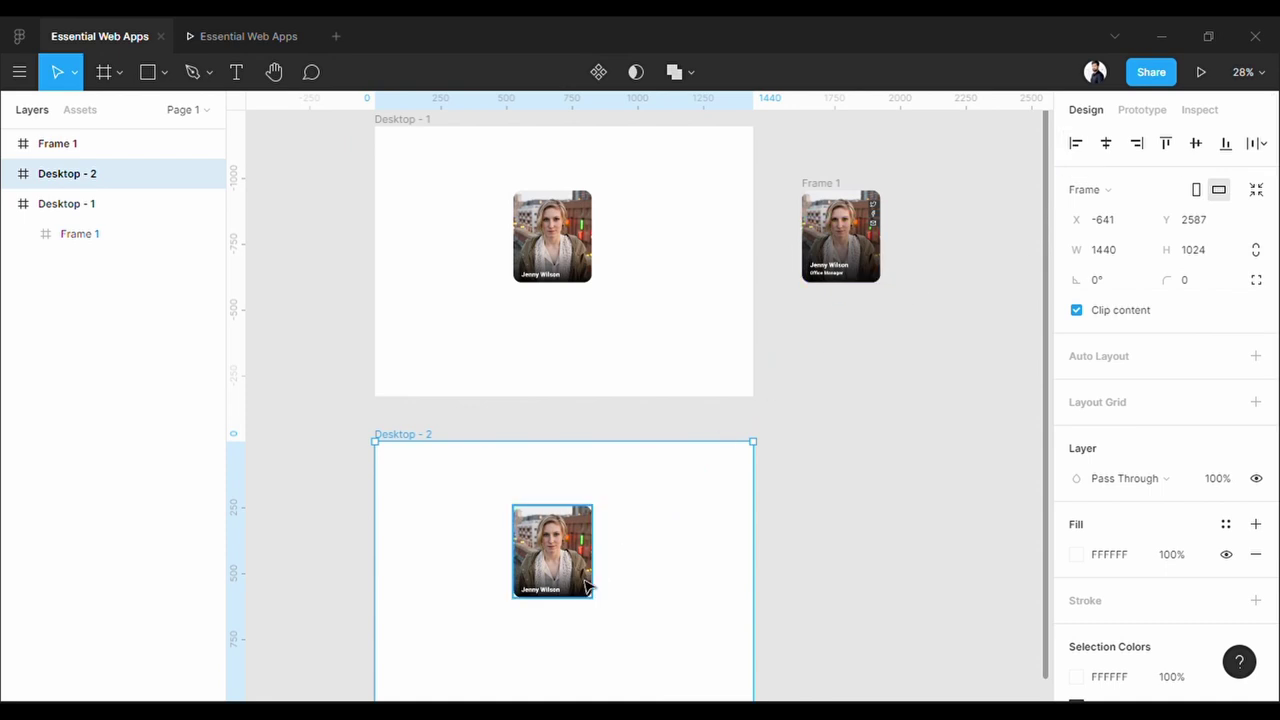
left_click(1190, 112)
left_click(1144, 109)
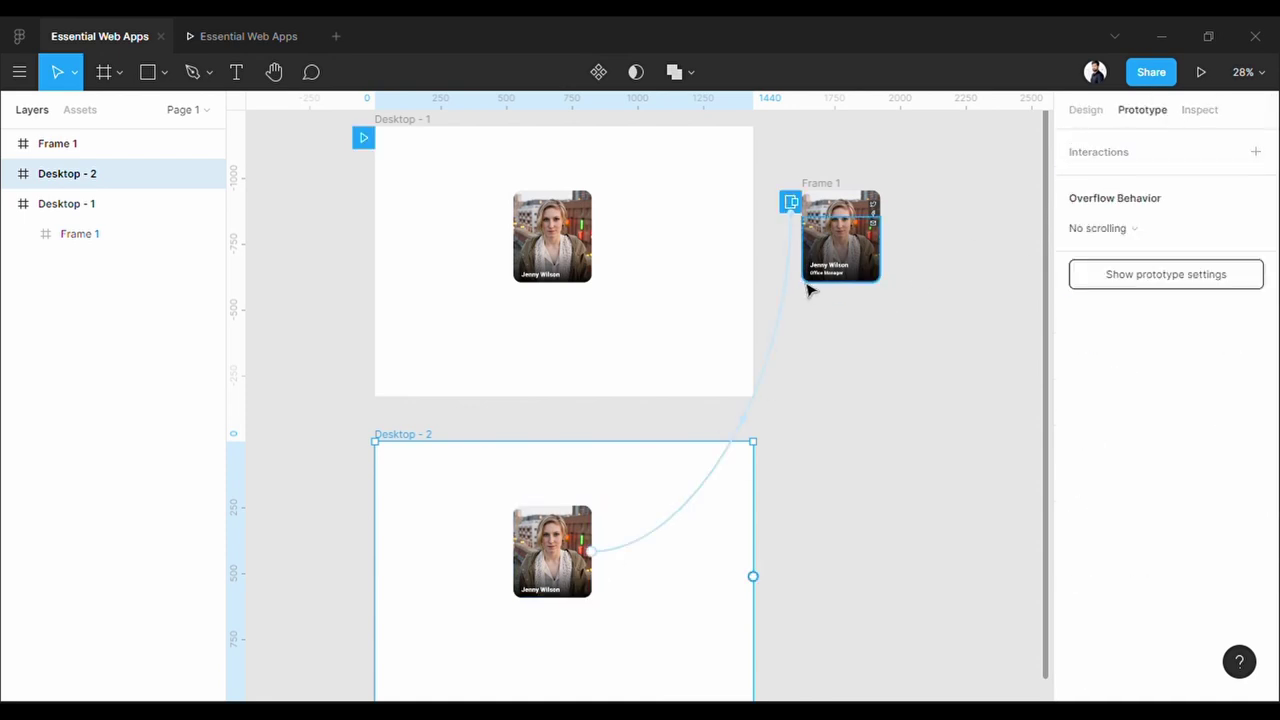
left_click_drag(791, 274, 772, 380)
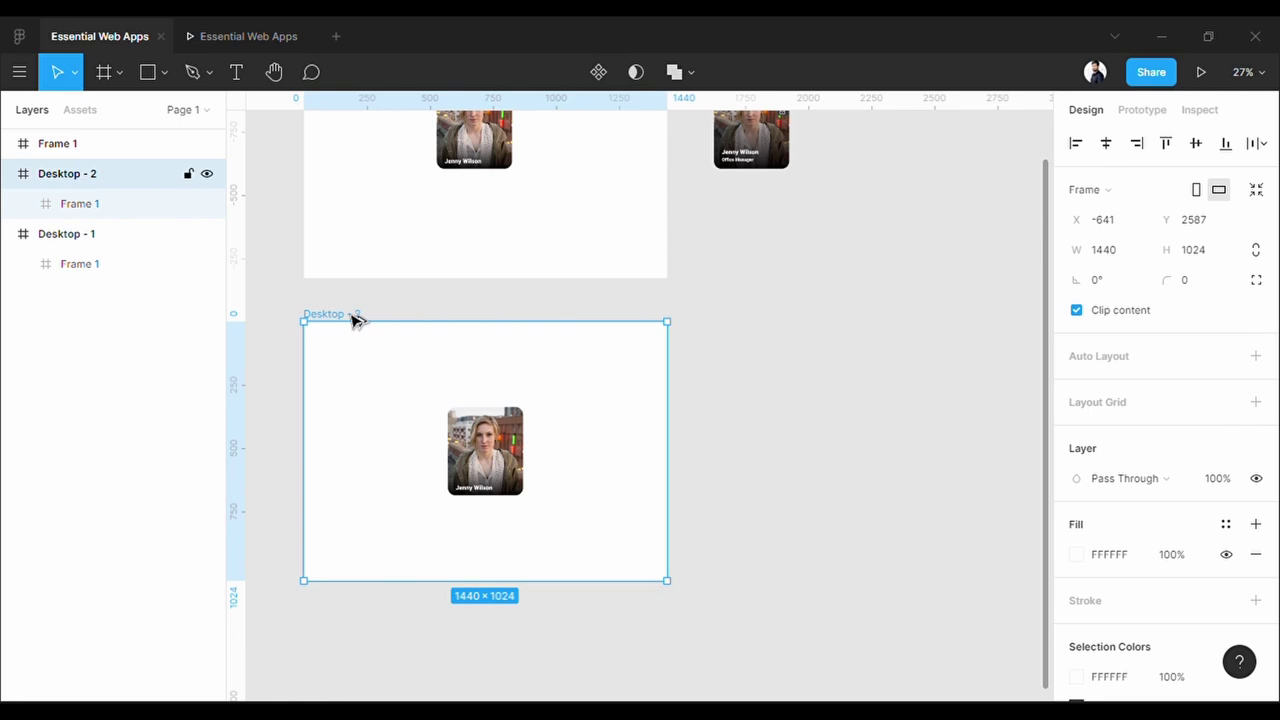
Duplicate the Desktop - 2 frame to its right
left_click_drag(355, 320, 745, 368)
left_click(777, 289)
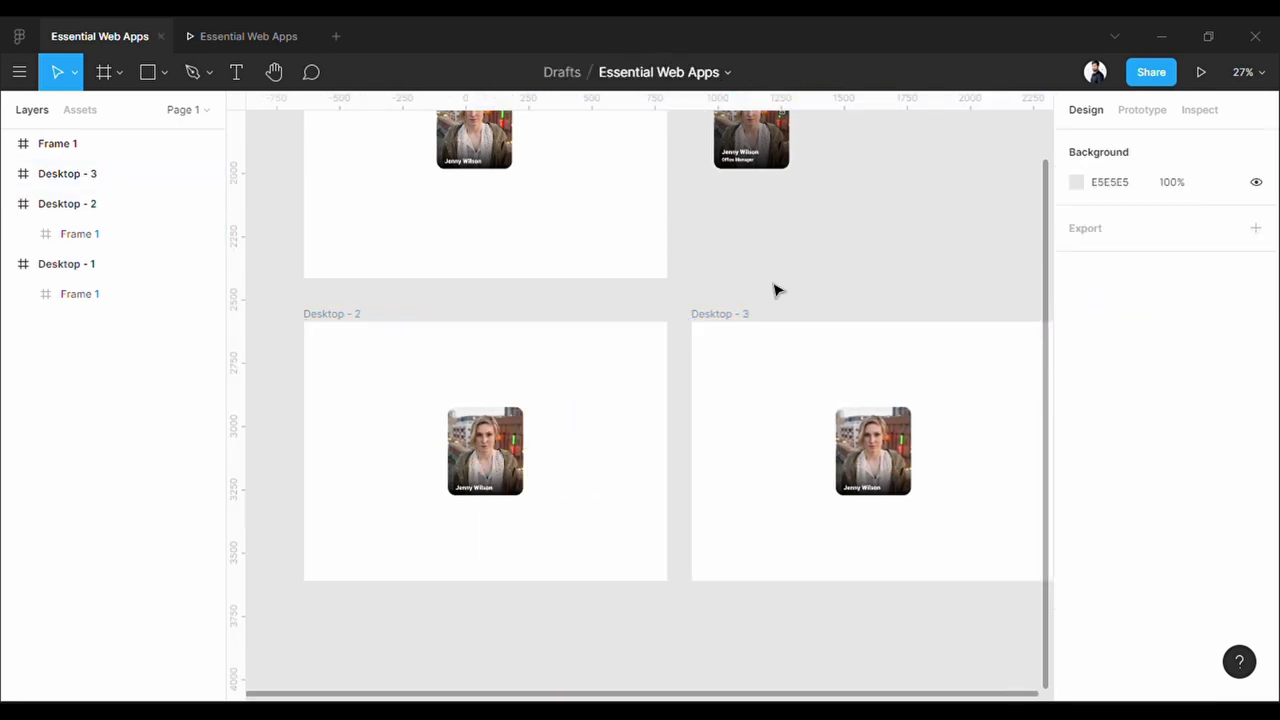
Move the mail icon and its rectangle inside the card in Desktop - 3, flush with the card's right edge
scroll(900, 498, "up", 5)
left_click_drag(858, 487, 735, 546)
left_click(708, 443)
left_click(22, 203)
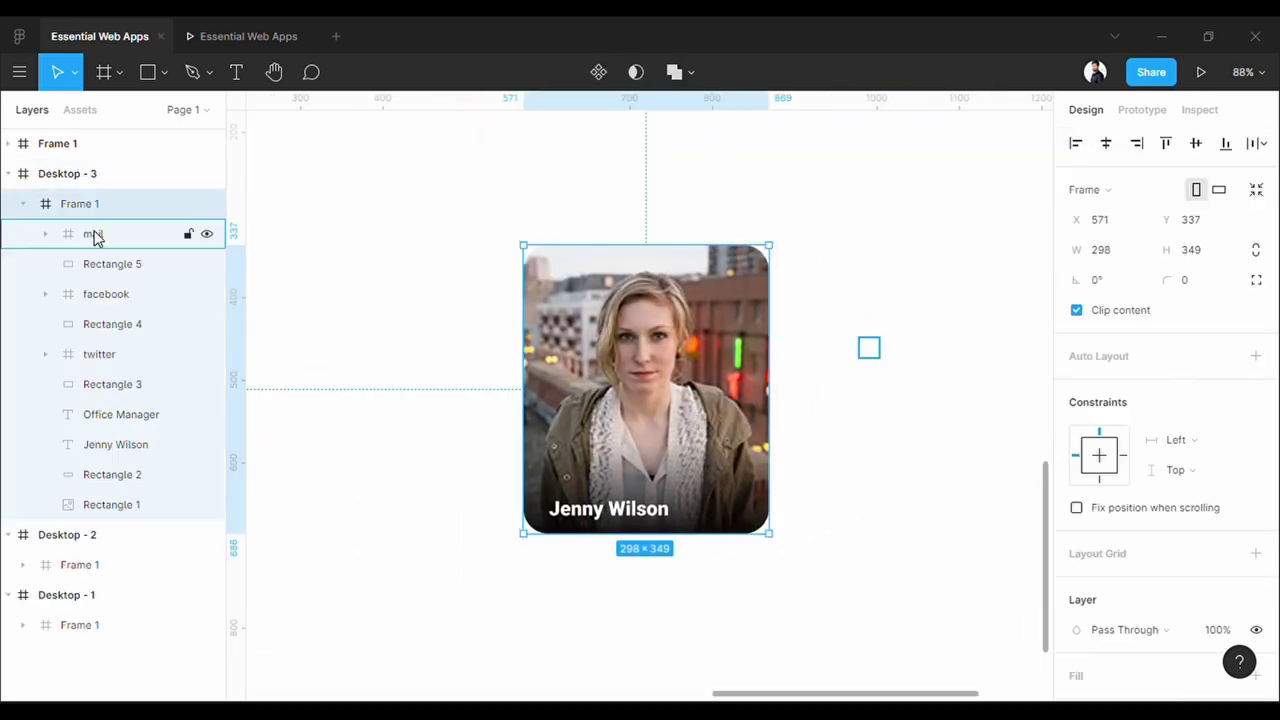
left_click(98, 236)
left_click(108, 268, "shift")
key("shift+Left")
key("shift+Left")
key("shift+Left")
key("shift+Left")
key("shift+Left")
key("shift+Left")
key("shift+Left")
key("shift+Left")
key("shift+Left")
key("shift+Left")
key("shift+Left")
key("shift+Left")
scroll(840, 330, "up", 5)
scroll(794, 320, "up", 2)
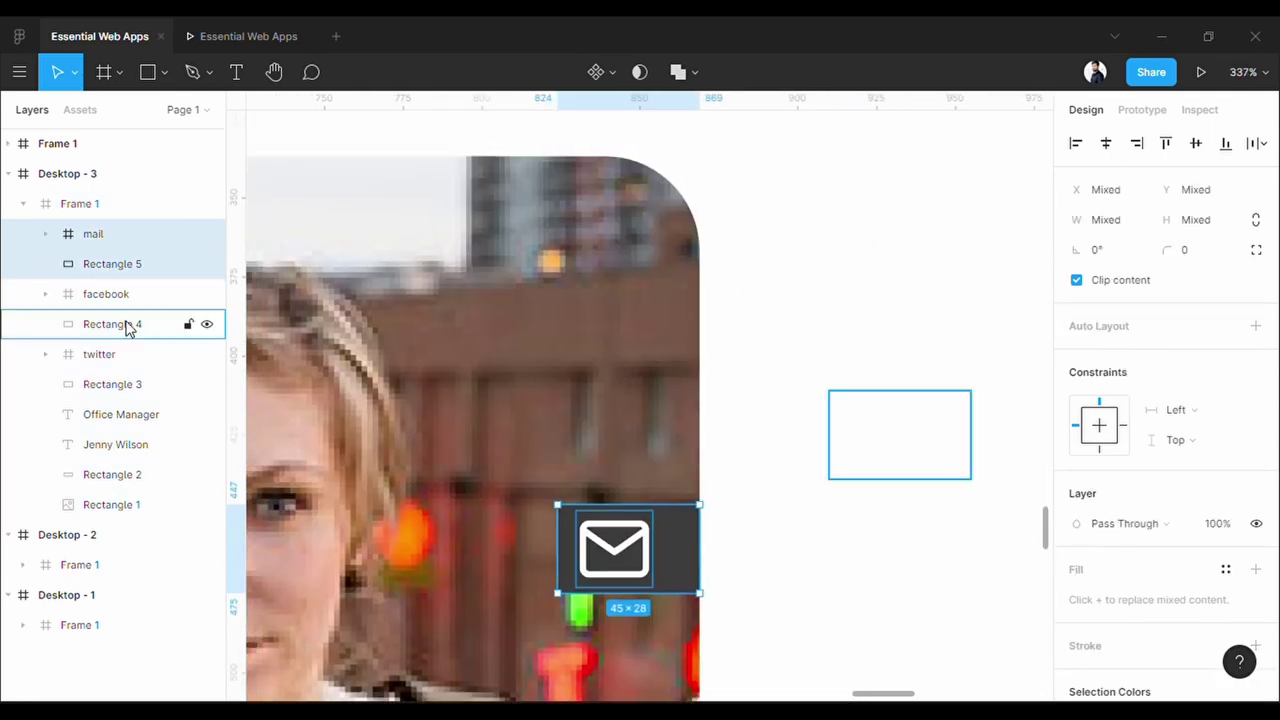
Move the facebook and twitter icons with their rectangles inside the card, aligned above the mail icon
left_click(108, 294)
left_click(121, 337, "shift")
left_click(145, 355)
left_click(143, 383, "shift")
Extend the dark gradient overlay upward on the card in Desktop - 3
scroll(633, 432, "down", 5)
left_click(633, 432)
left_click_drag(633, 432, 633, 352)
Move the name text up on the card and bring the Office Manager text back directly beneath it
left_click(580, 517)
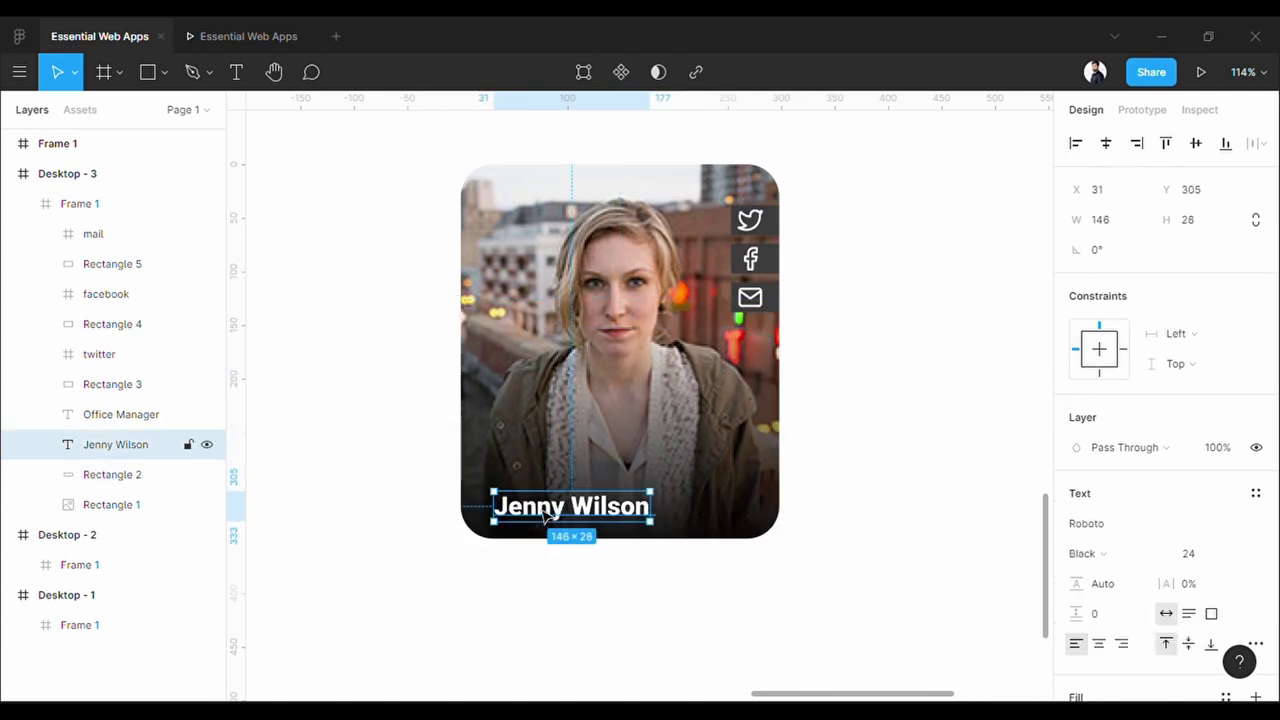
left_click_drag(580, 517, 580, 477)
left_click(146, 418)
key("shift+Up")
key("shift+Up")
key("shift+Up")
key("shift+Up")
key("shift+Up")
key("shift+Up")
key("shift+Up")
key("shift+Up")
left_click(860, 366)
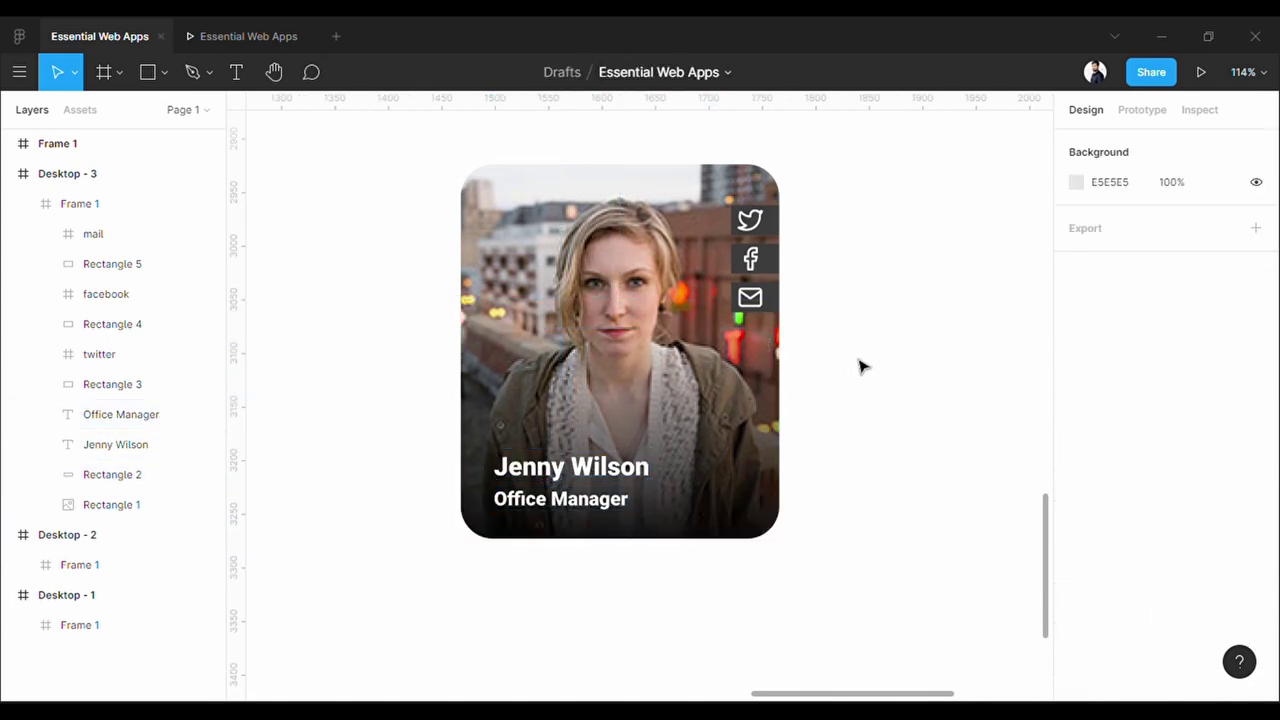
Link the card in Desktop - 2 to Desktop - 3 with a While hovering trigger and the Navigate to action
scroll(862, 366, "down", 5)
scroll(788, 502, "down", 2)
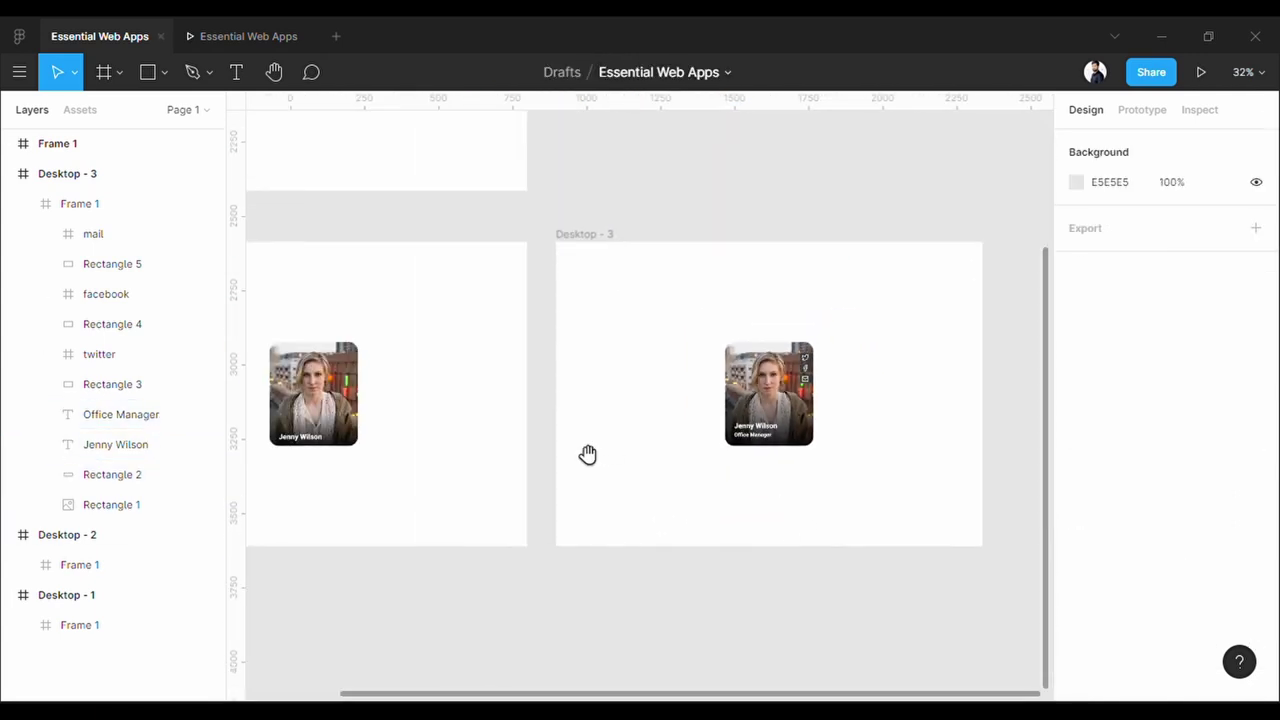
left_click_drag(732, 431, 866, 386)
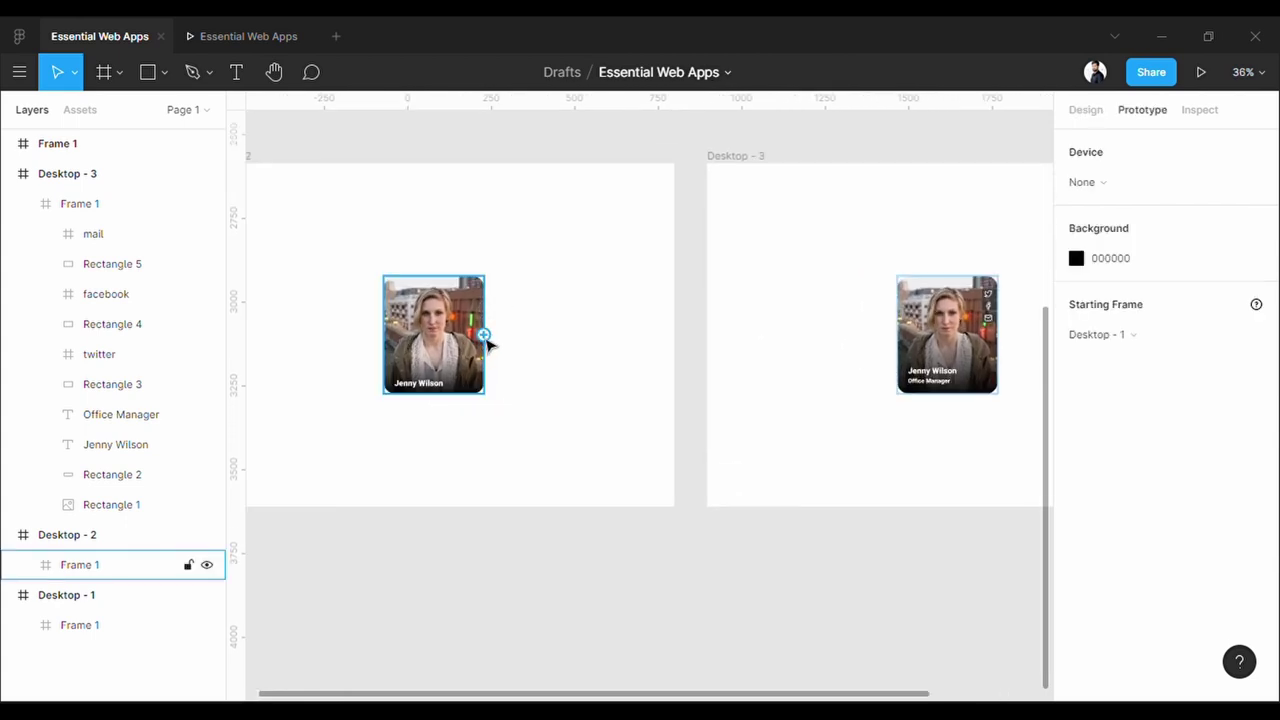
left_click_drag(483, 334, 728, 370)
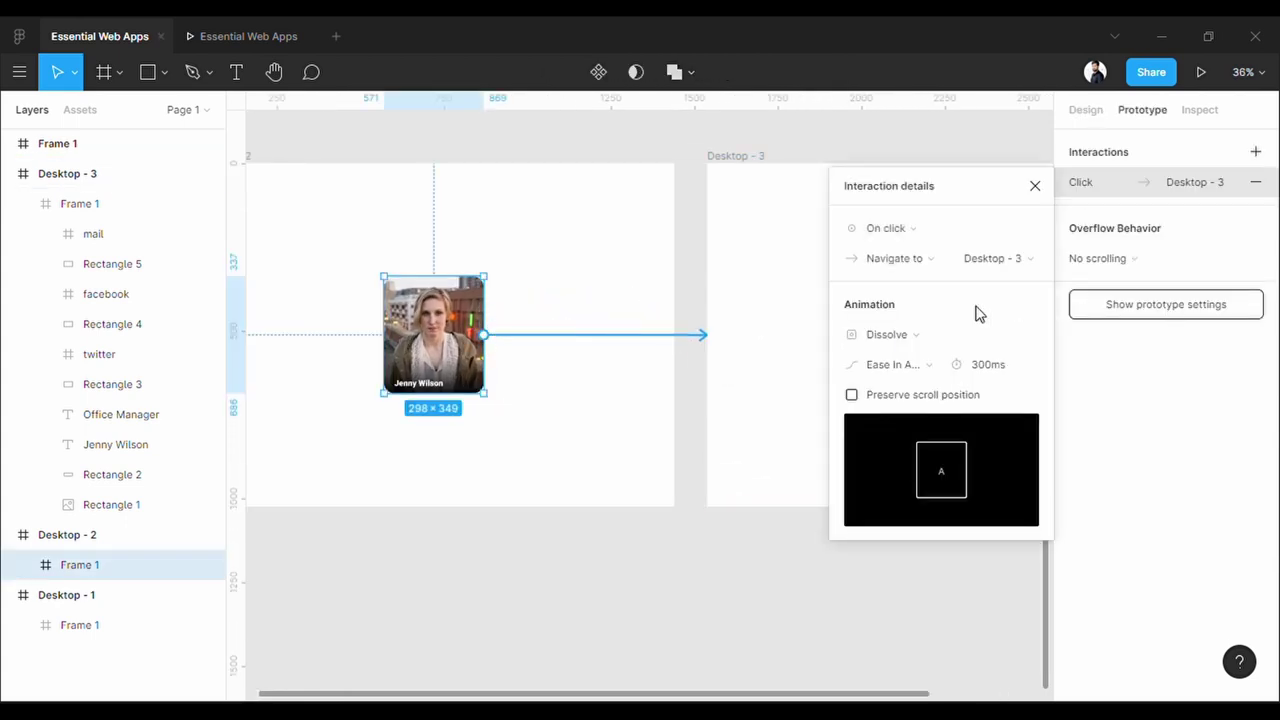
left_click(918, 230)
left_click(920, 278)
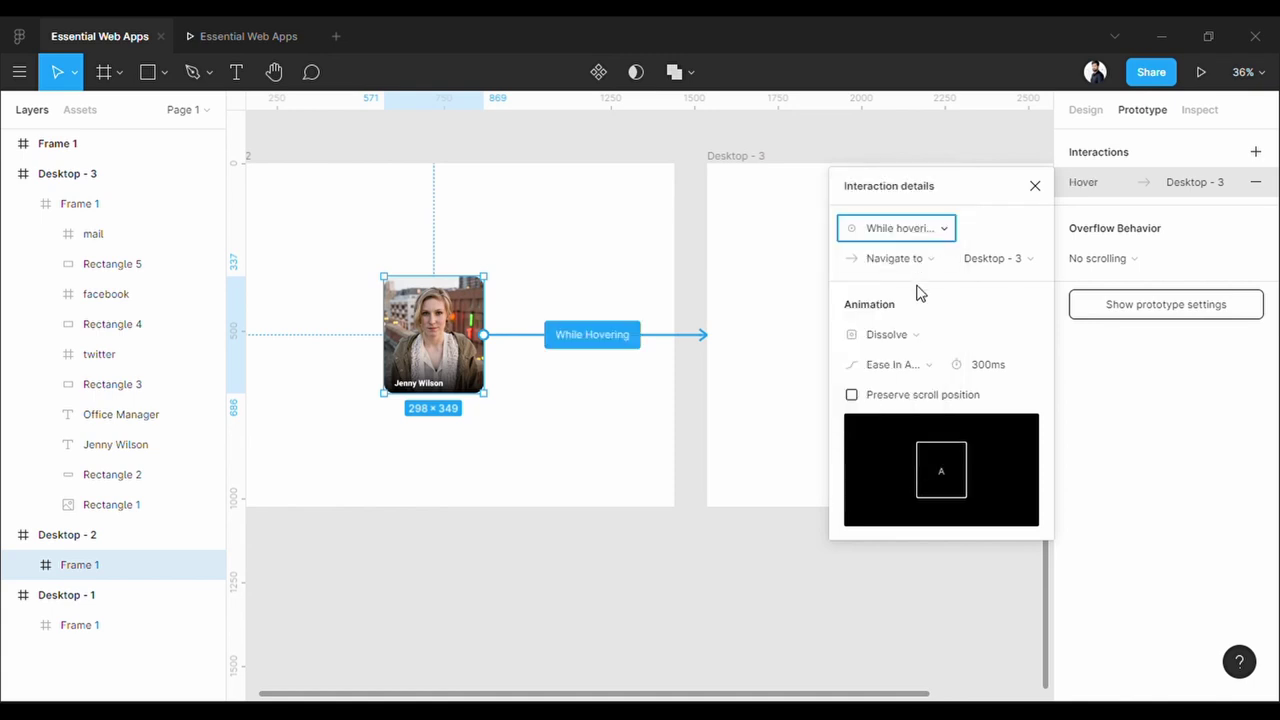
left_click(904, 268)
left_click(951, 262)
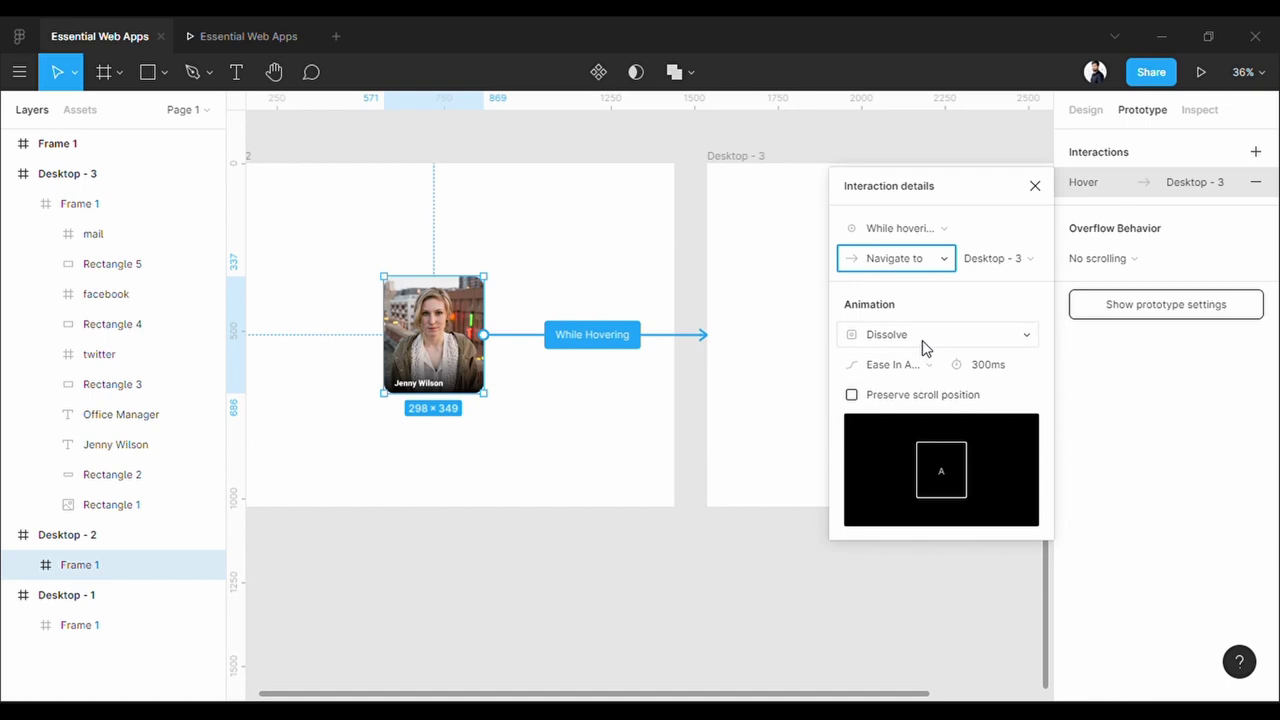
Set the card's hover interaction animation to Smart animate
left_click(922, 340)
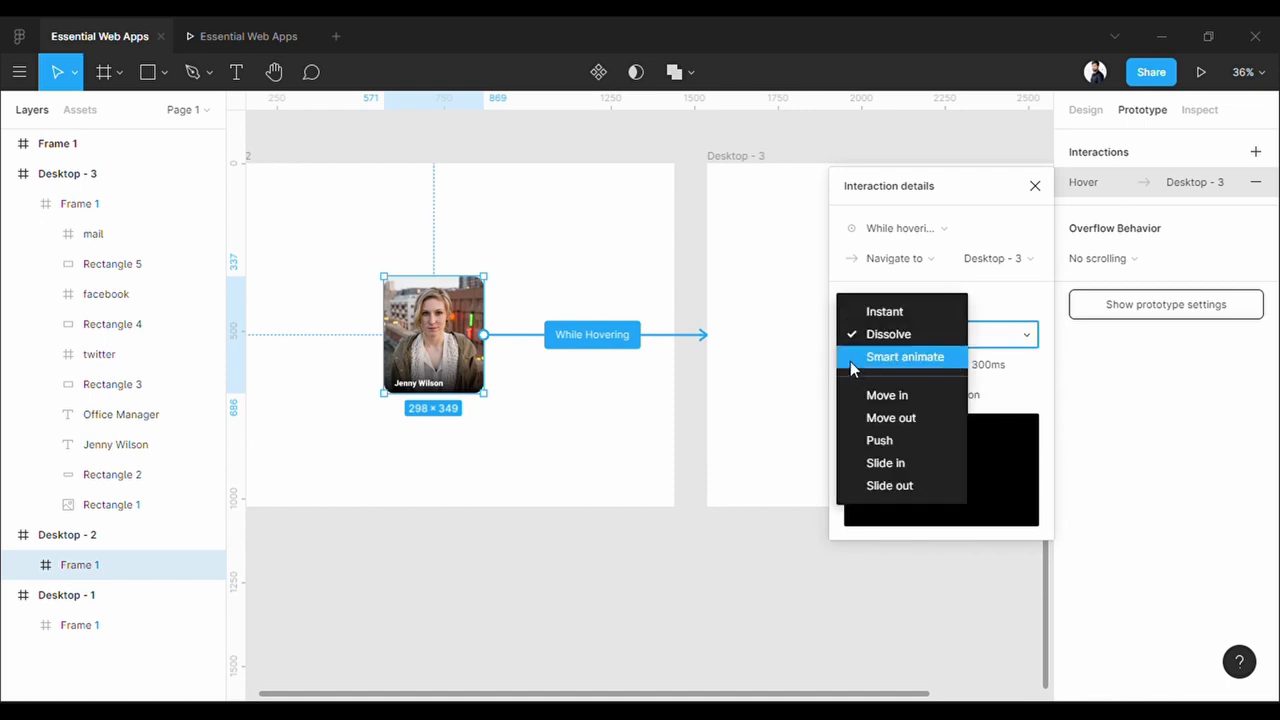
left_click(850, 361)
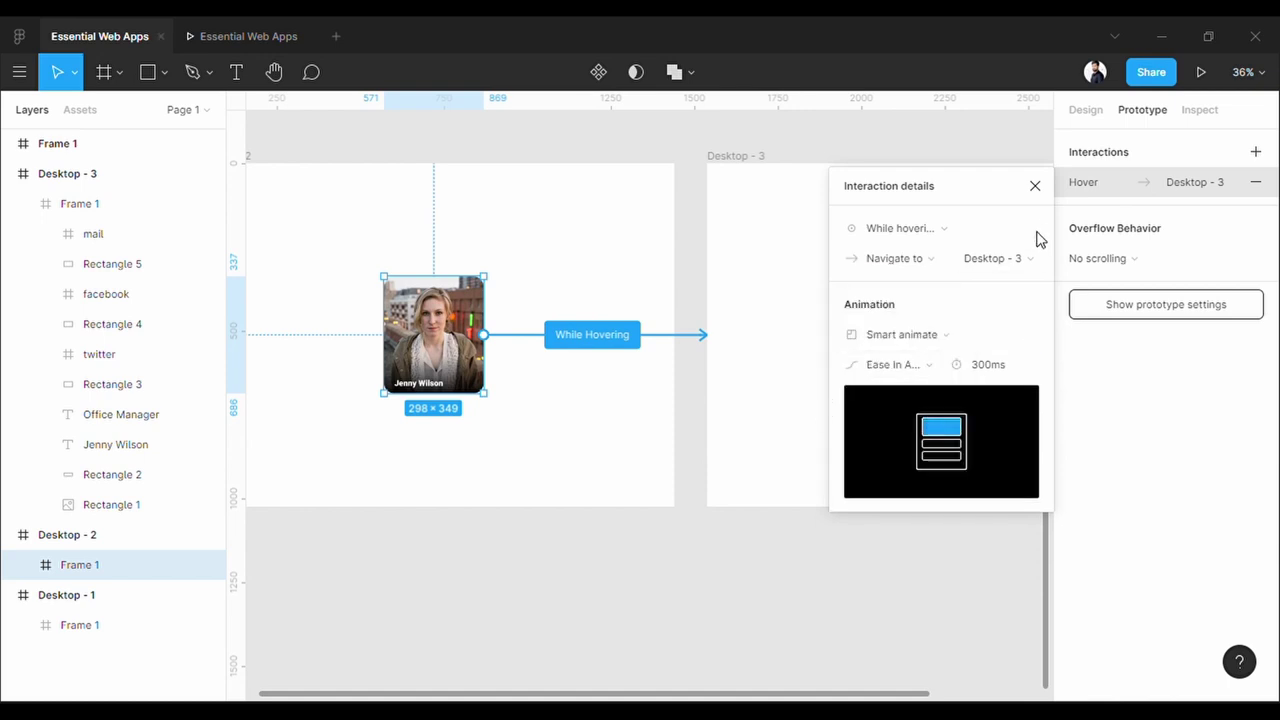
left_click(893, 364)
left_click(900, 363)
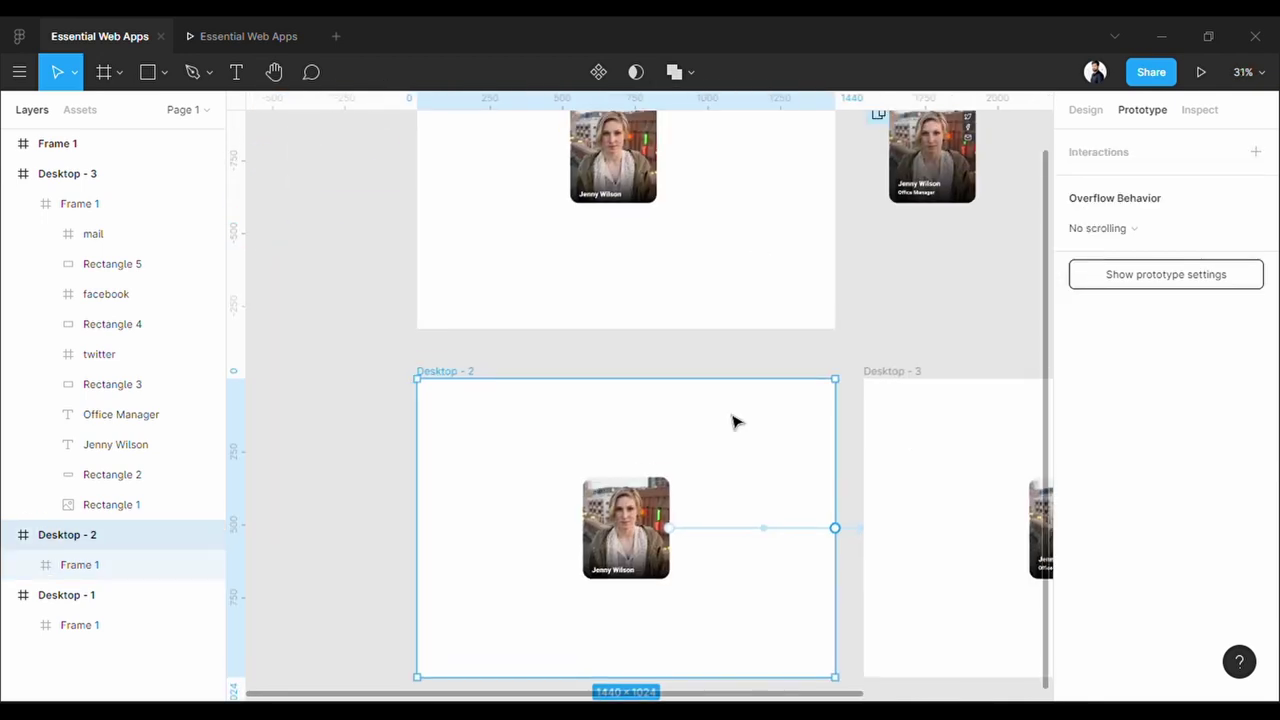
Move the prototype's starting point from Desktop - 1 to Desktop - 2
scroll(594, 302, "down", 1)
left_click_drag(594, 302, 571, 417)
mouse_move(406, 203)
left_mouse_down()
mouse_move(434, 566)
mouse_move(410, 498)
left_mouse_up()
left_click_drag(614, 629, 594, 423)
scroll(592, 420, "up", 6)
left_click_drag(674, 556, 598, 504)
scroll(840, 500, "down", 3)
left_click_drag(840, 500, 731, 508)
Test the card's hover animation in the prototype preview and return to the design file
key("ctrl+Tab")
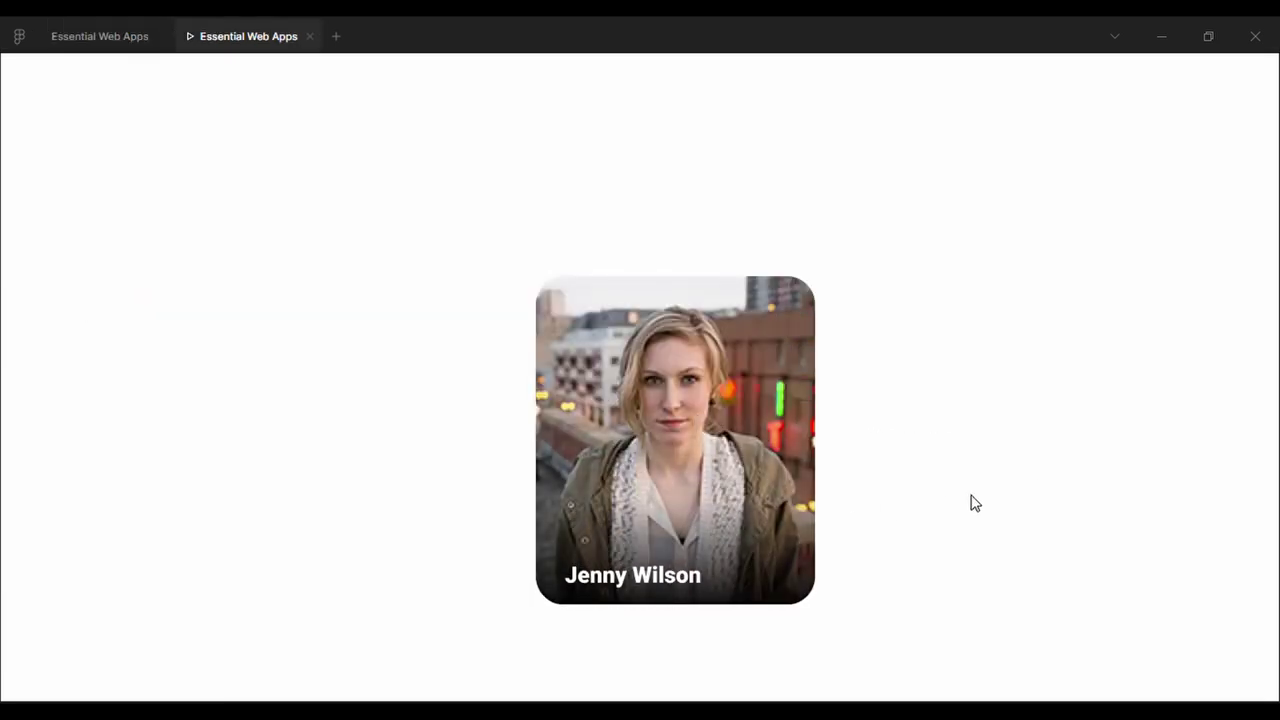
mouse_move(692, 395)
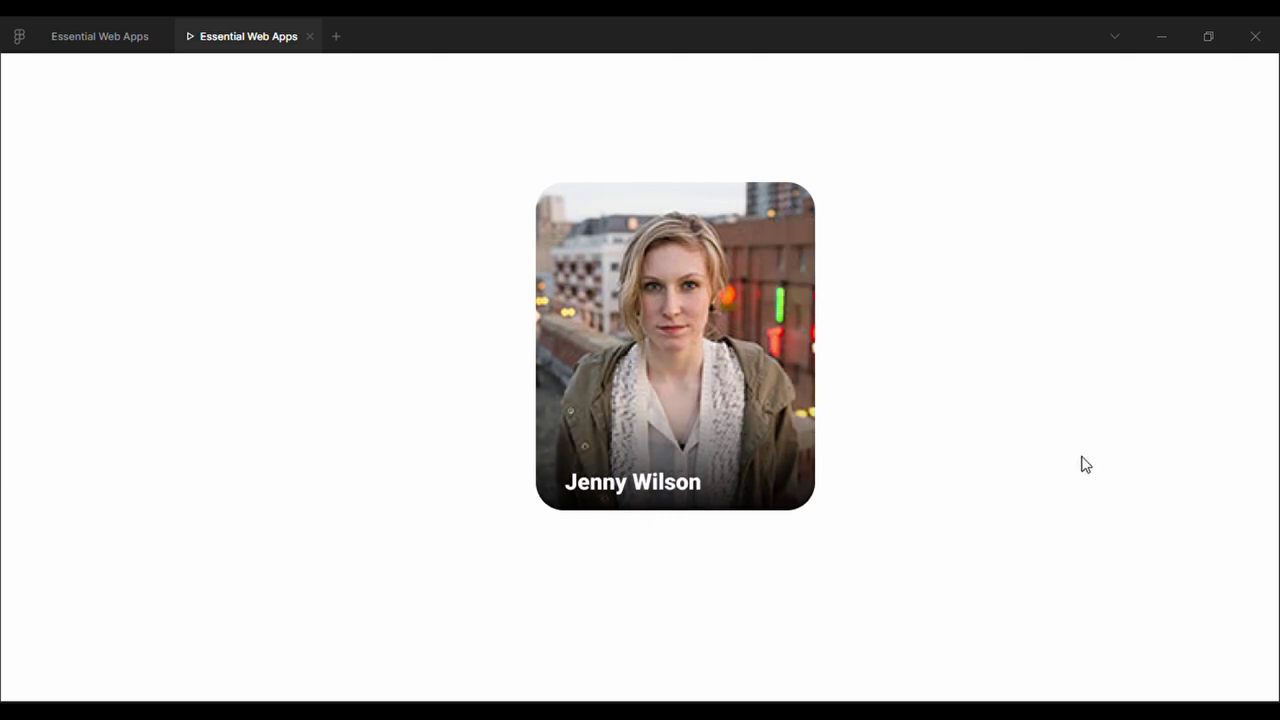
mouse_move(688, 357)
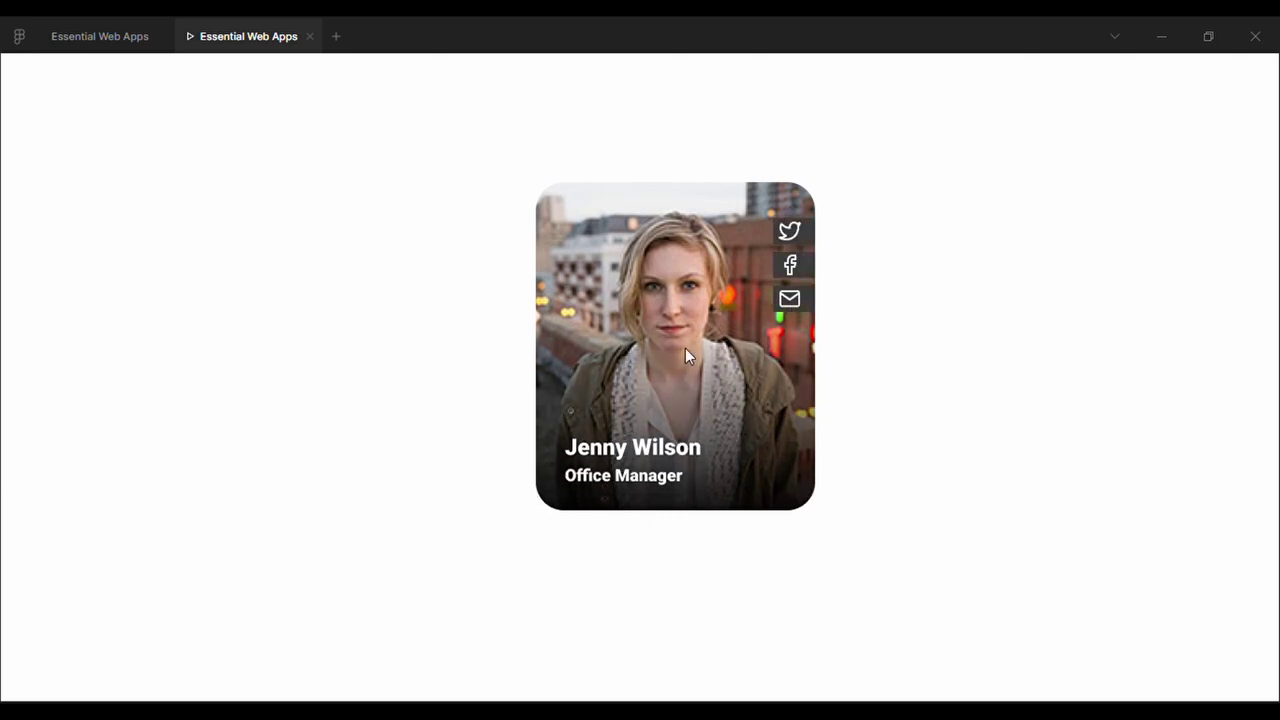
left_click(100, 36)
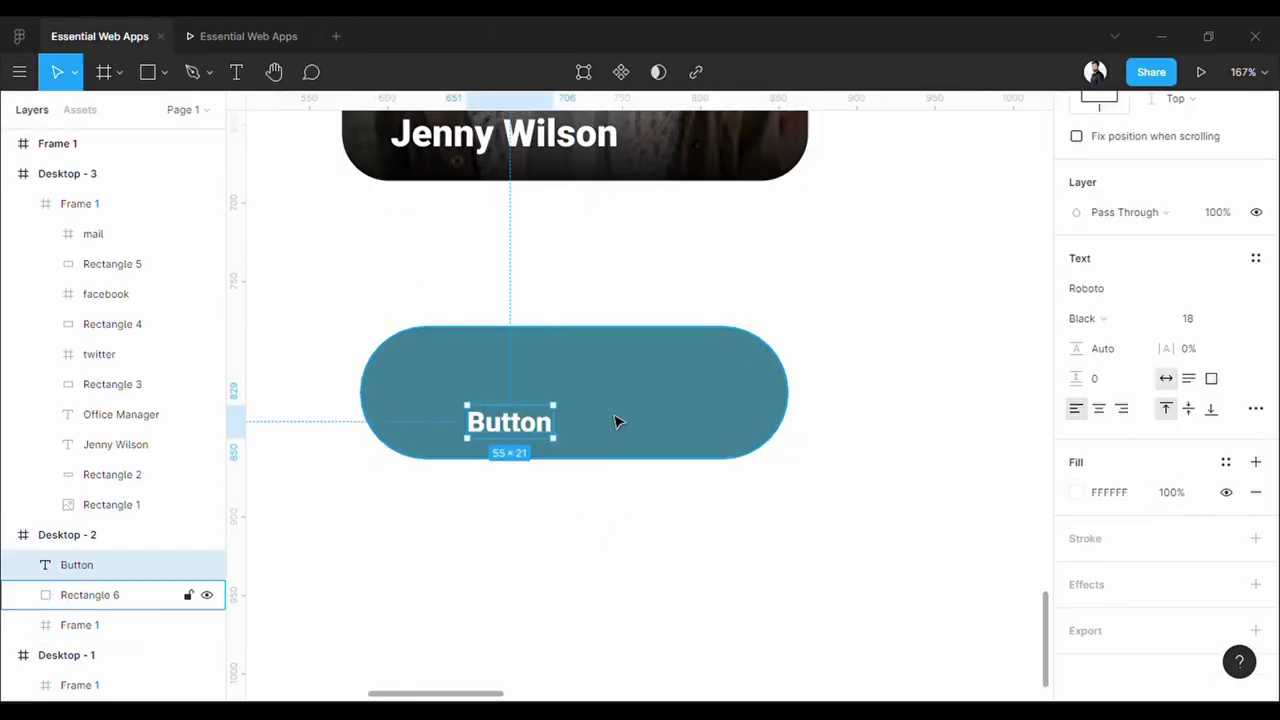
Copy the button text and its rounded rectangle below Desktop - 2 and wrap the copy in its own frame
left_click_drag(374, 238, 828, 394)
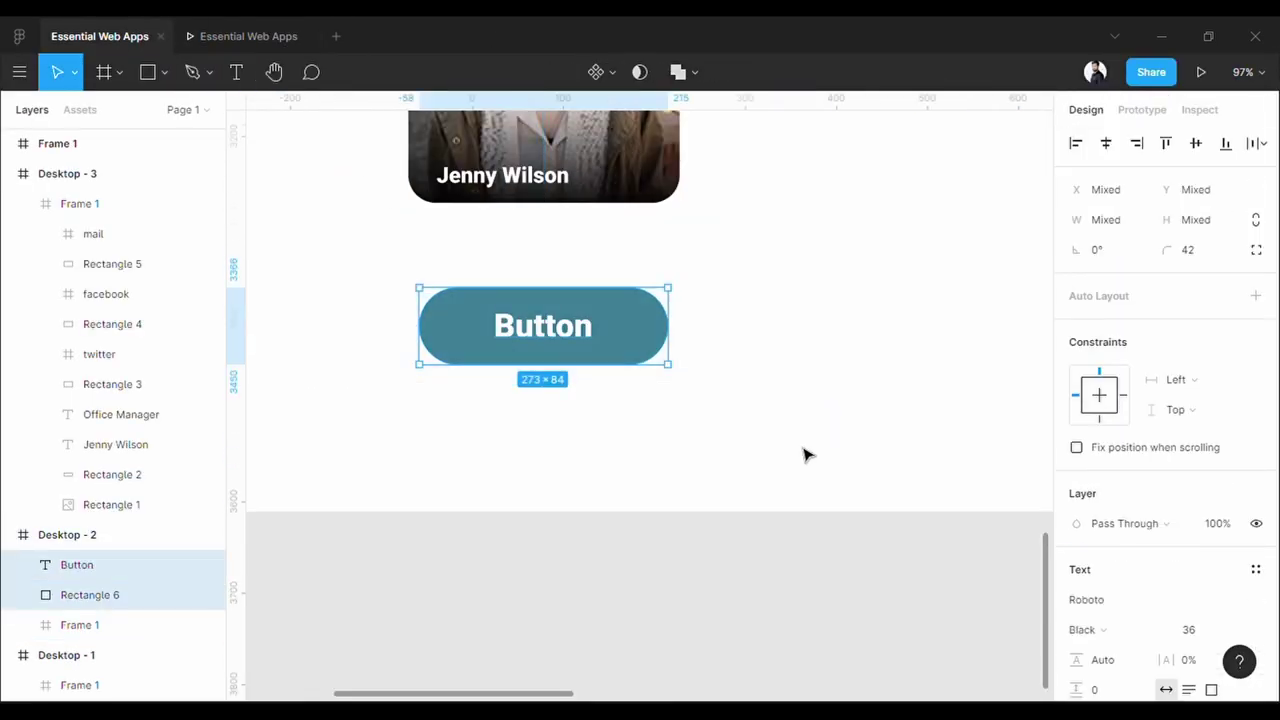
scroll(806, 454, "down", 1)
left_click_drag(703, 468, 728, 375)
left_click_drag(680, 250, 649, 540)
key("ctrl+g")
left_click(1083, 189)
left_click(1148, 117)
scroll(754, 594, "down", 1)
left_click_drag(720, 567, 623, 606)
Change the fill of the copied button's rectangle to purple by shifting its hue
double_click(598, 590)
scroll(1114, 590, "down", 1)
left_click(1076, 492)
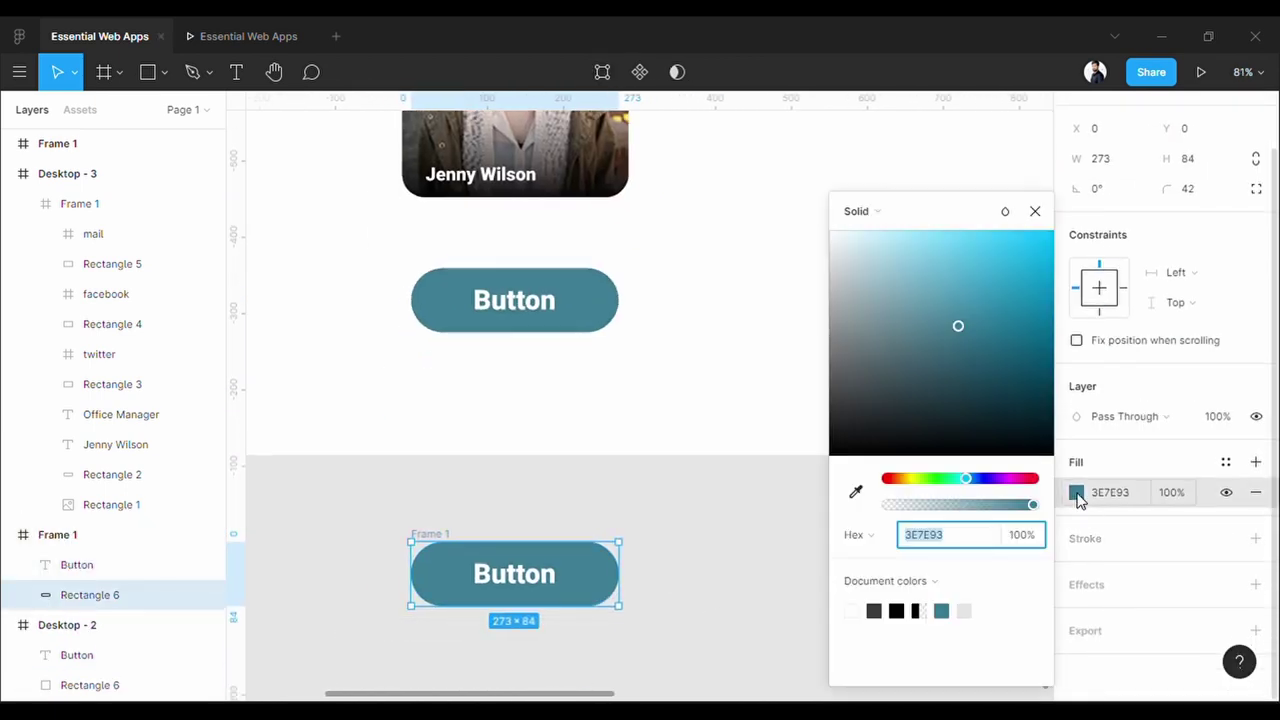
left_click_drag(965, 478, 992, 480)
key("Escape")
left_click(746, 526)
key("ctrl+z")
left_click(728, 598)
Link the teal button's rectangle to the purple button frame as a manually positioned overlay and close the preview
left_click_drag(619, 300, 515, 570)
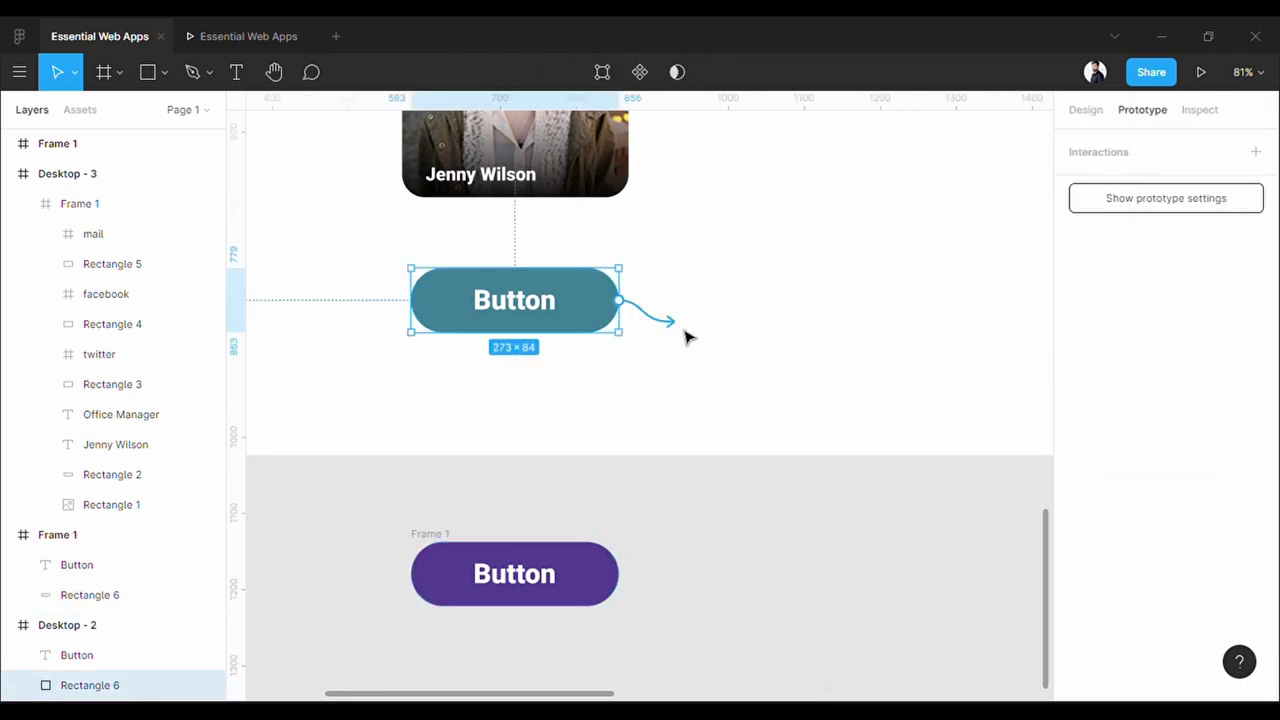
left_click(897, 228)
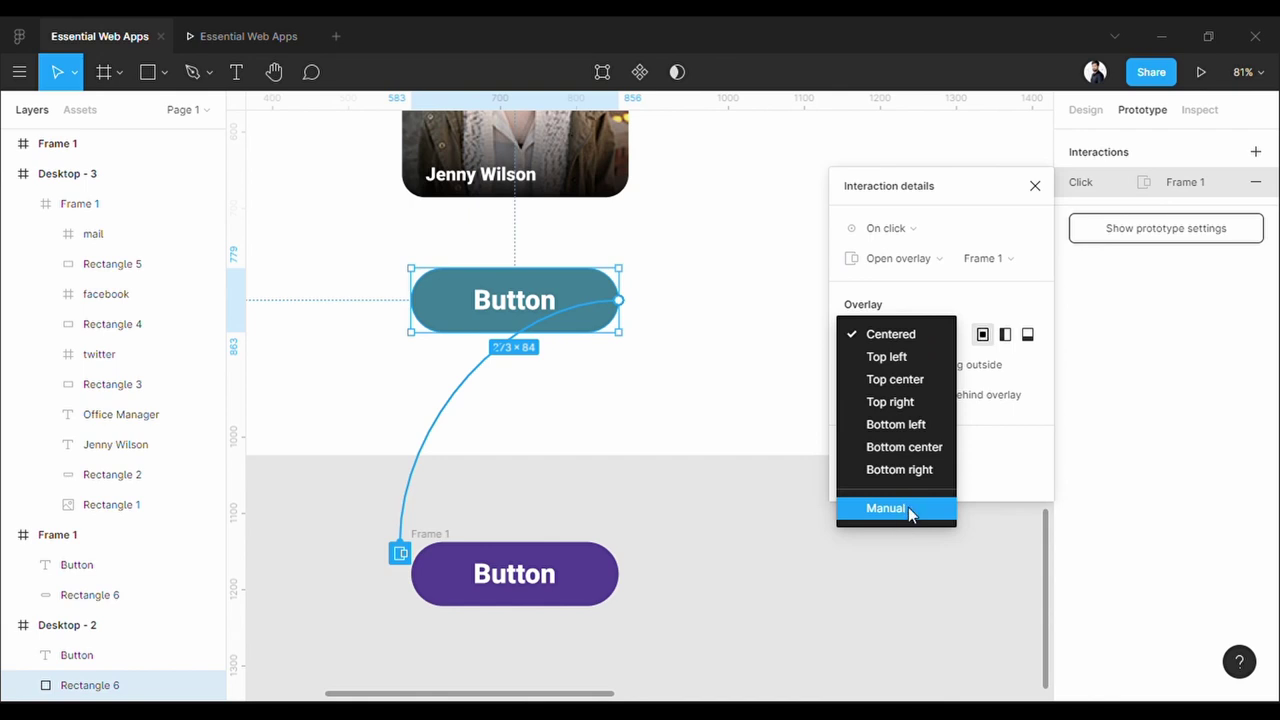
left_click(911, 510)
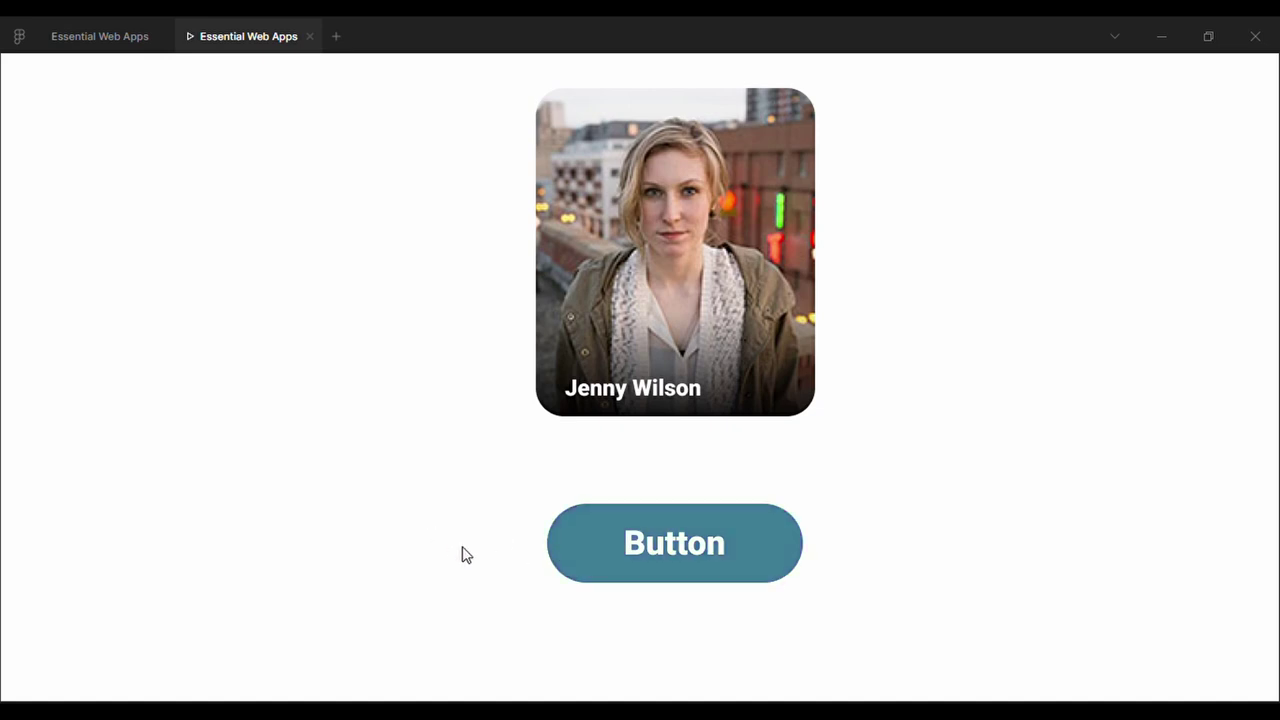
key("ctrl+w")
Duplicate the button's rectangle in place in Desktop - 2 and fill the copy with purple 7D3E93
left_click(710, 352)
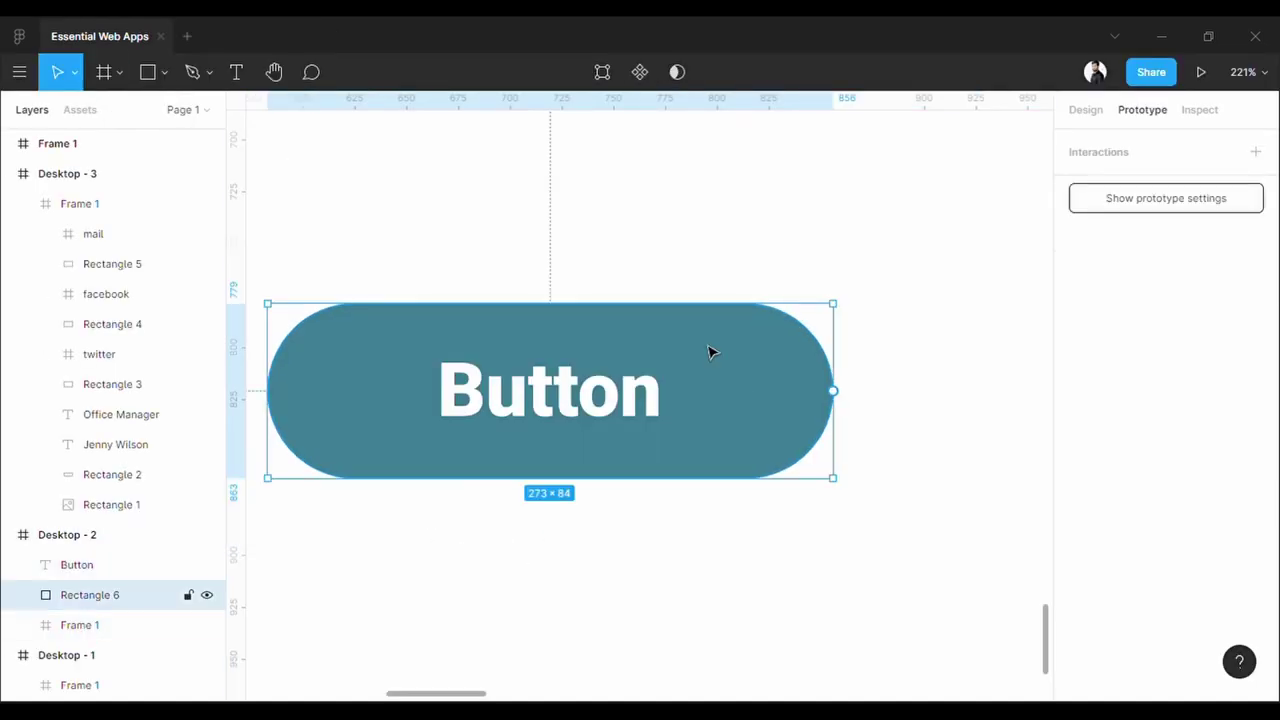
left_click(1105, 112)
key("ctrl+v")
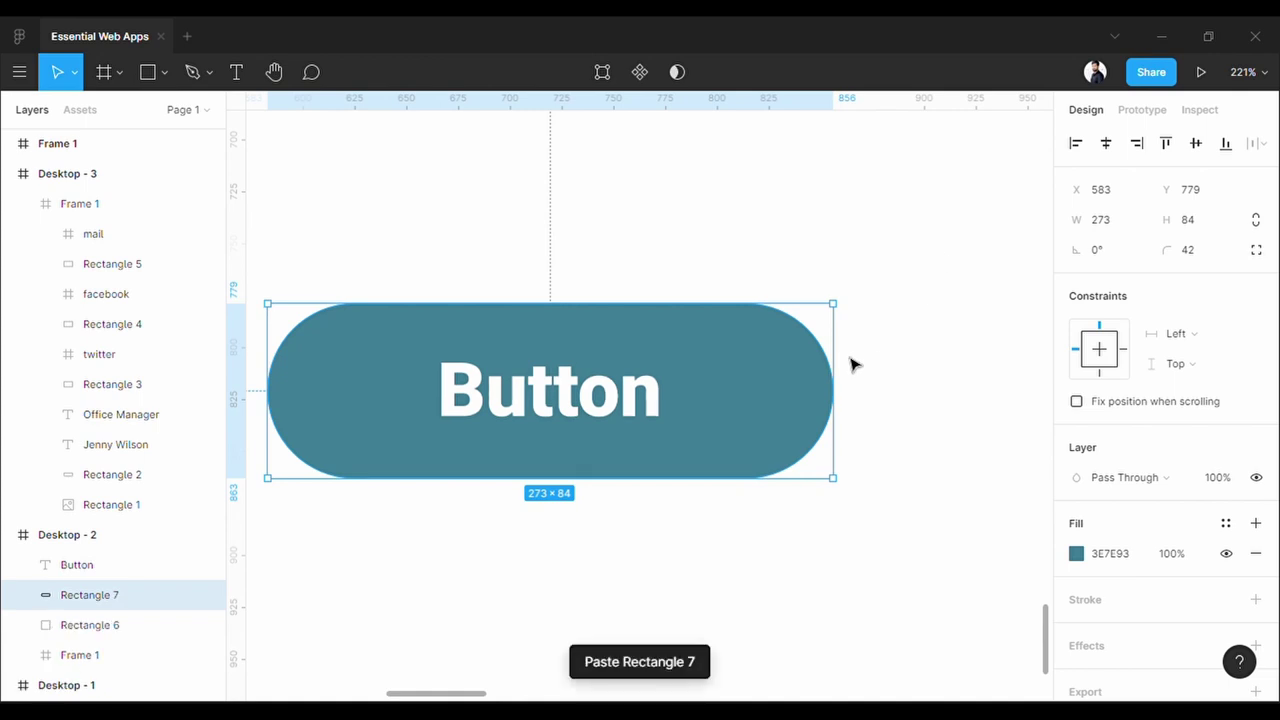
left_click(1076, 555)
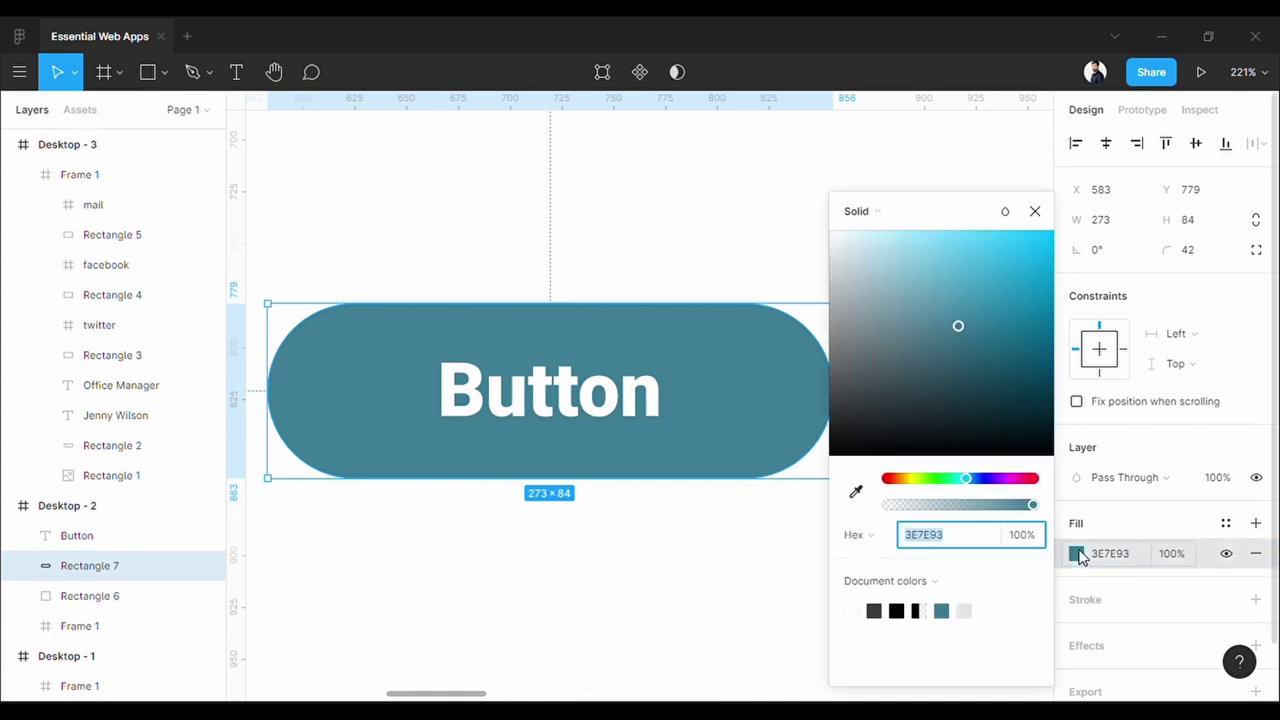
left_click_drag(978, 484, 1005, 488)
left_click(1035, 211)
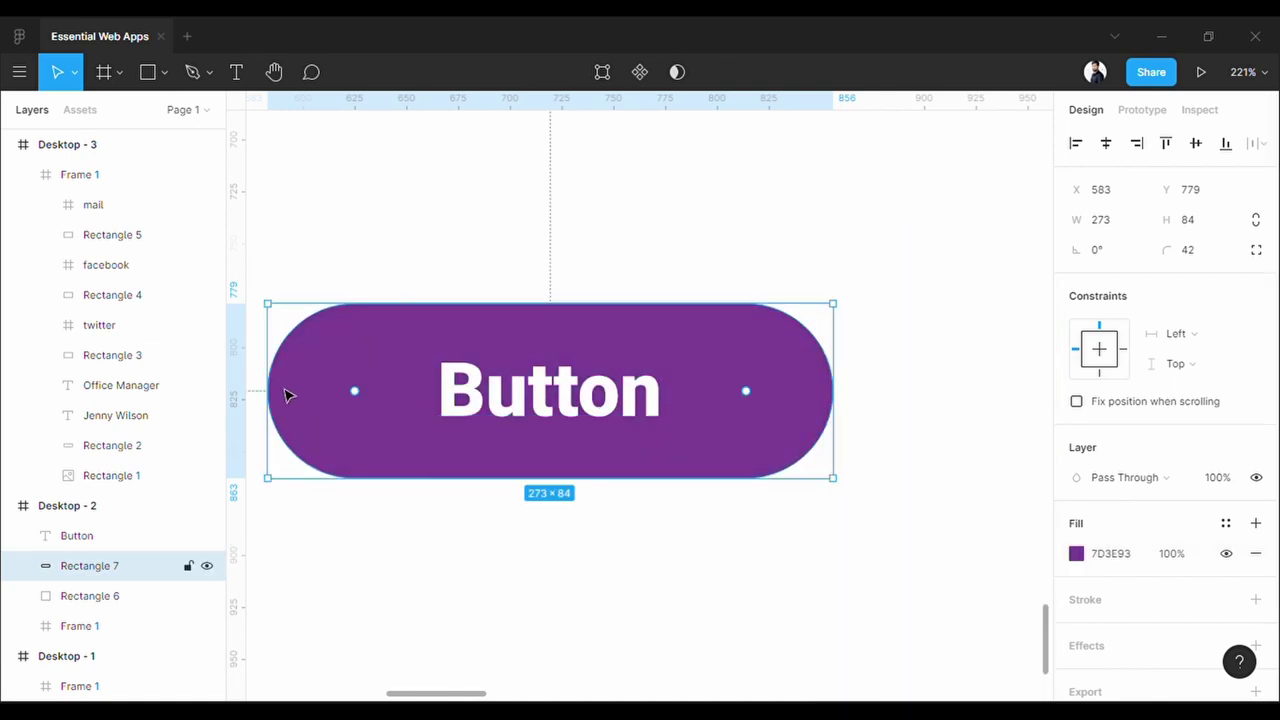
Narrow the purple rectangle to 82 px wide at the button's right end and set its fill opacity to 0%
left_click_drag(268, 399, 676, 399)
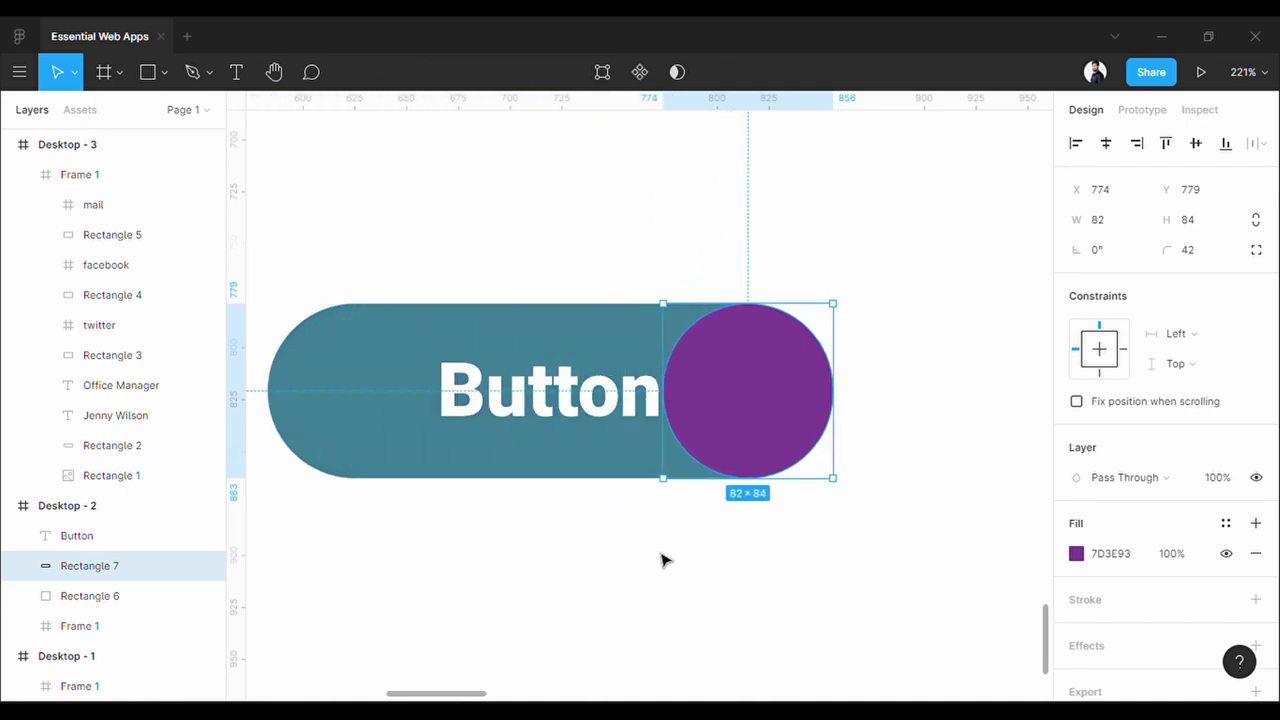
left_click(1182, 559)
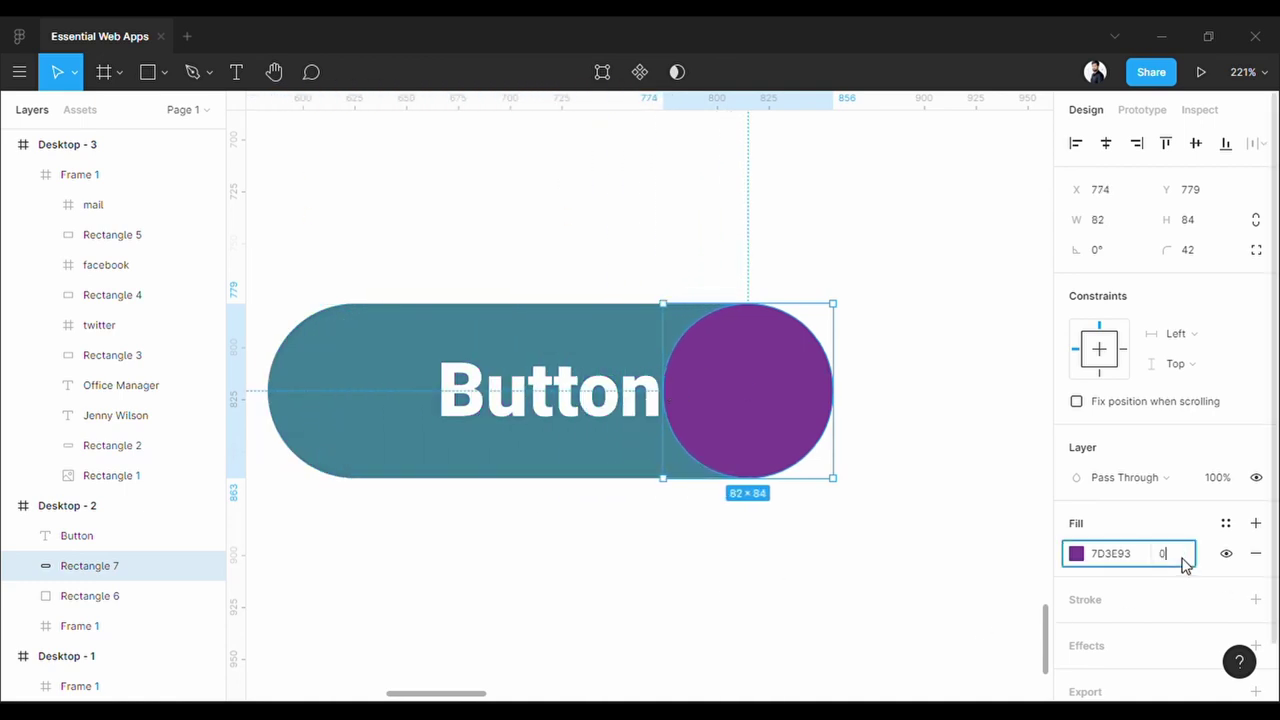
type("0")
key("Return")
left_click(874, 514)
Duplicate the Desktop - 2 frame directly below the original
scroll(874, 514, "down", 8)
left_click(431, 129)
left_click_drag(440, 131, 446, 476, "alt")
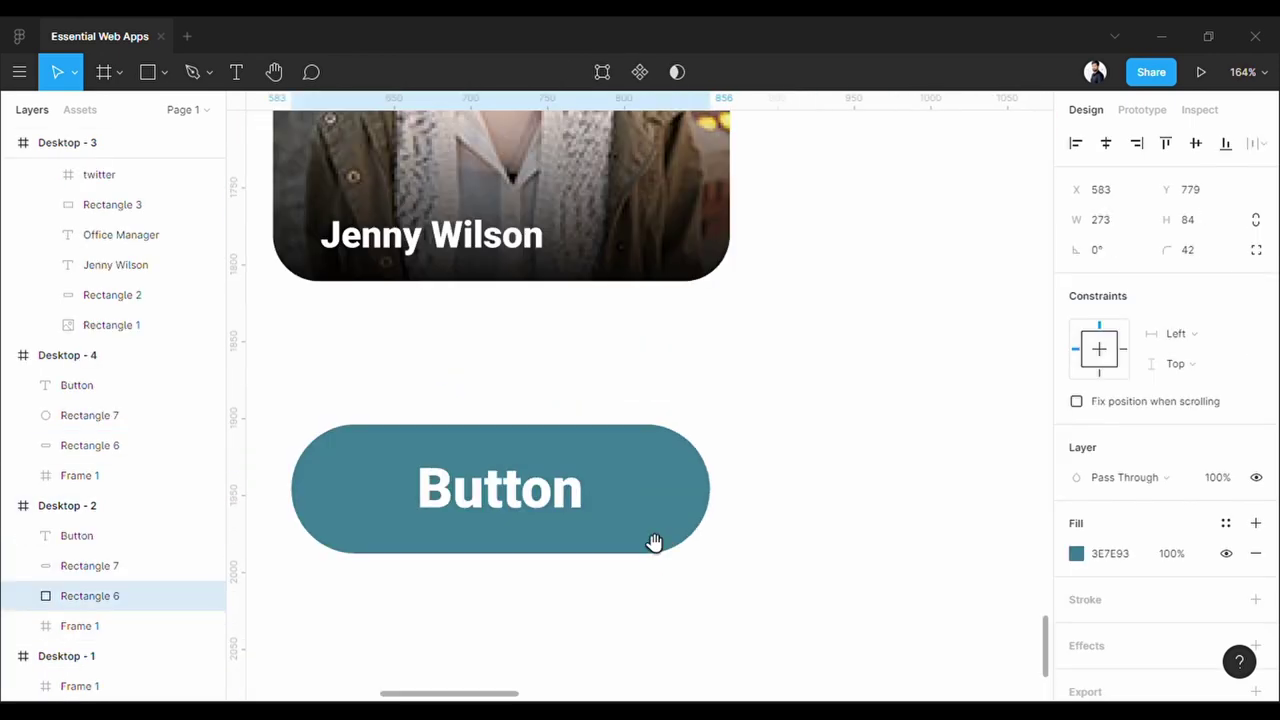
Set the fill opacity of Rectangle 7 in Desktop - 4 to 100% and stretch it leftward across the whole button
left_click(100, 445)
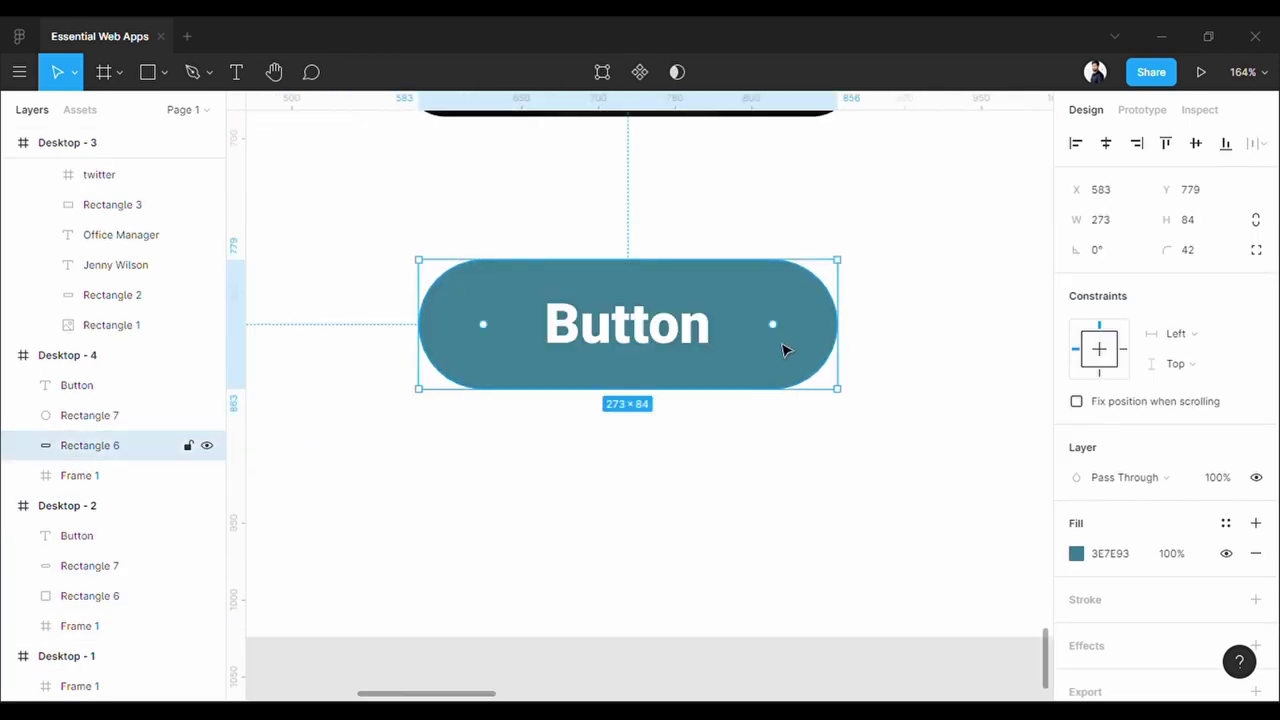
left_click(143, 420)
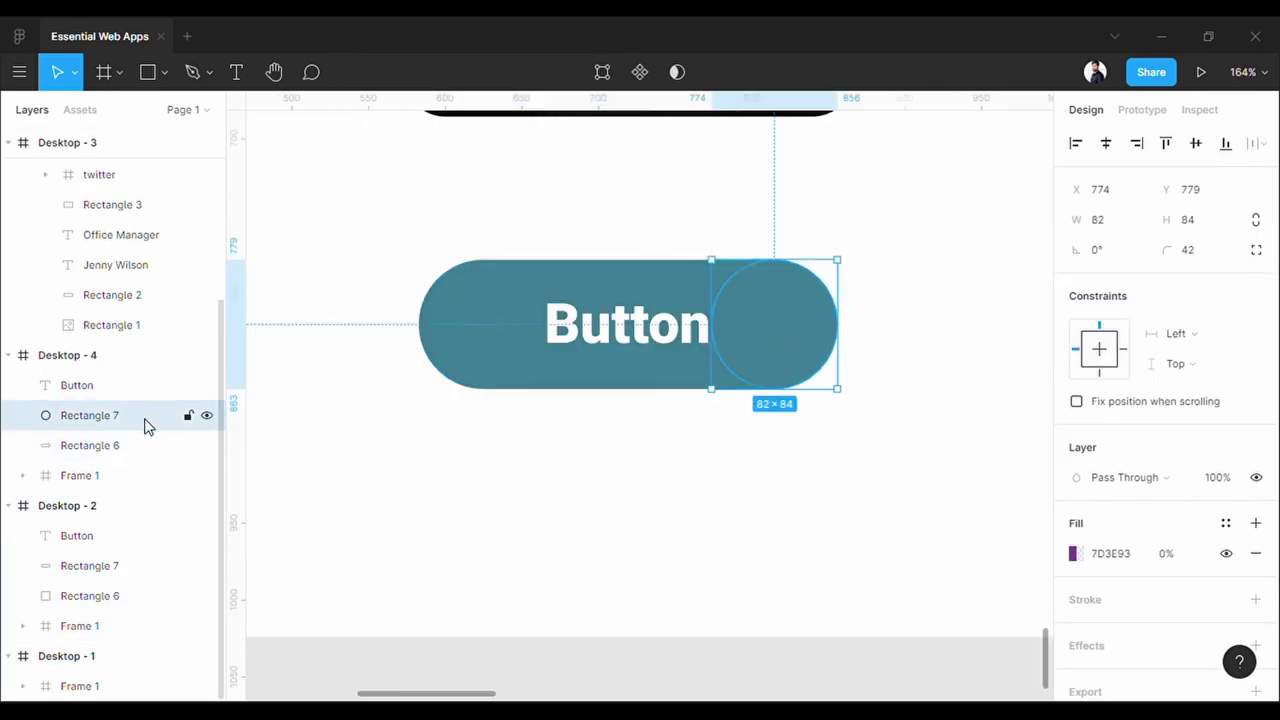
left_click(1187, 567)
type("100")
key("Return")
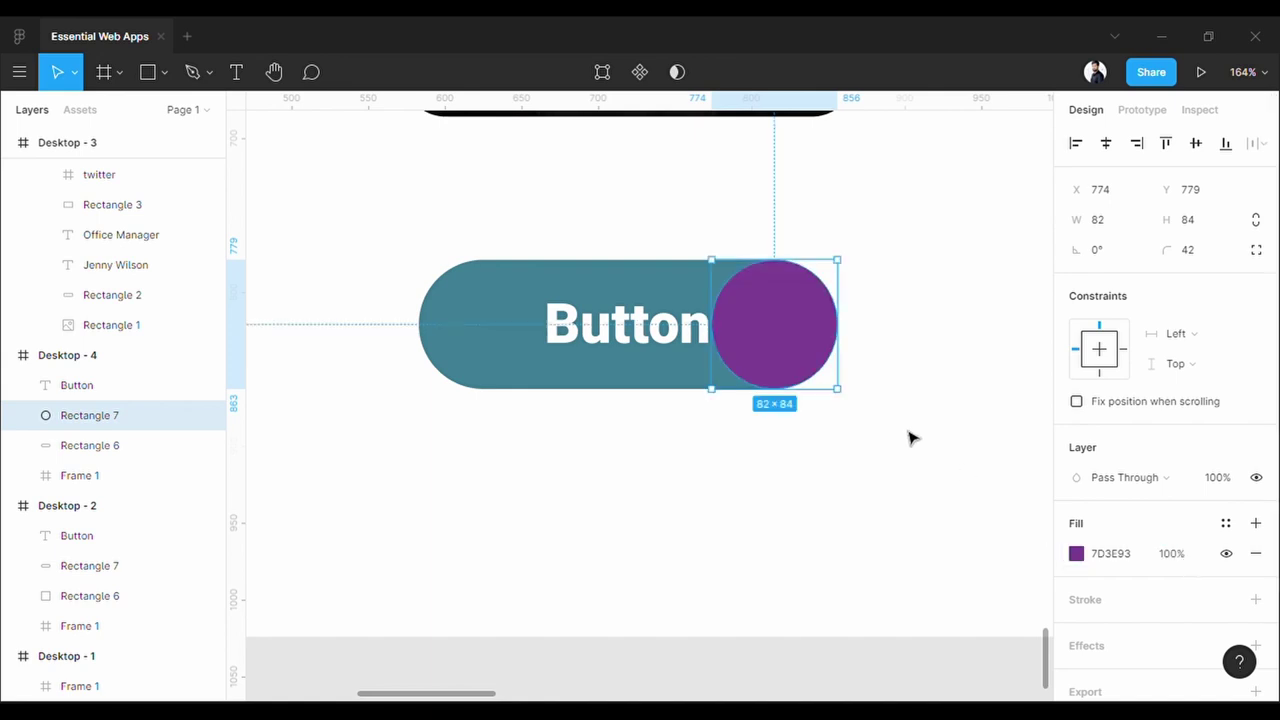
left_click_drag(721, 339, 421, 341)
left_click(510, 525)
Open the prototype preview to check the button's hover transition to Desktop - 4
scroll(510, 525, "down", 5)
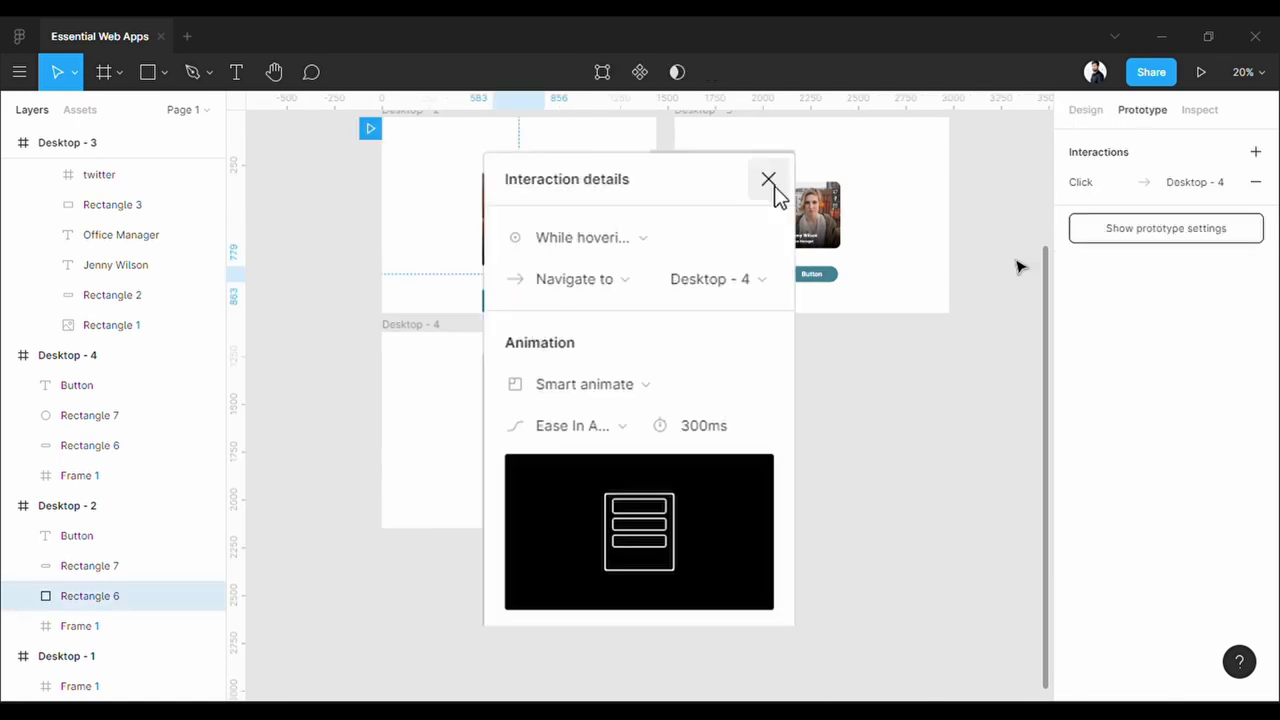
left_click(797, 425)
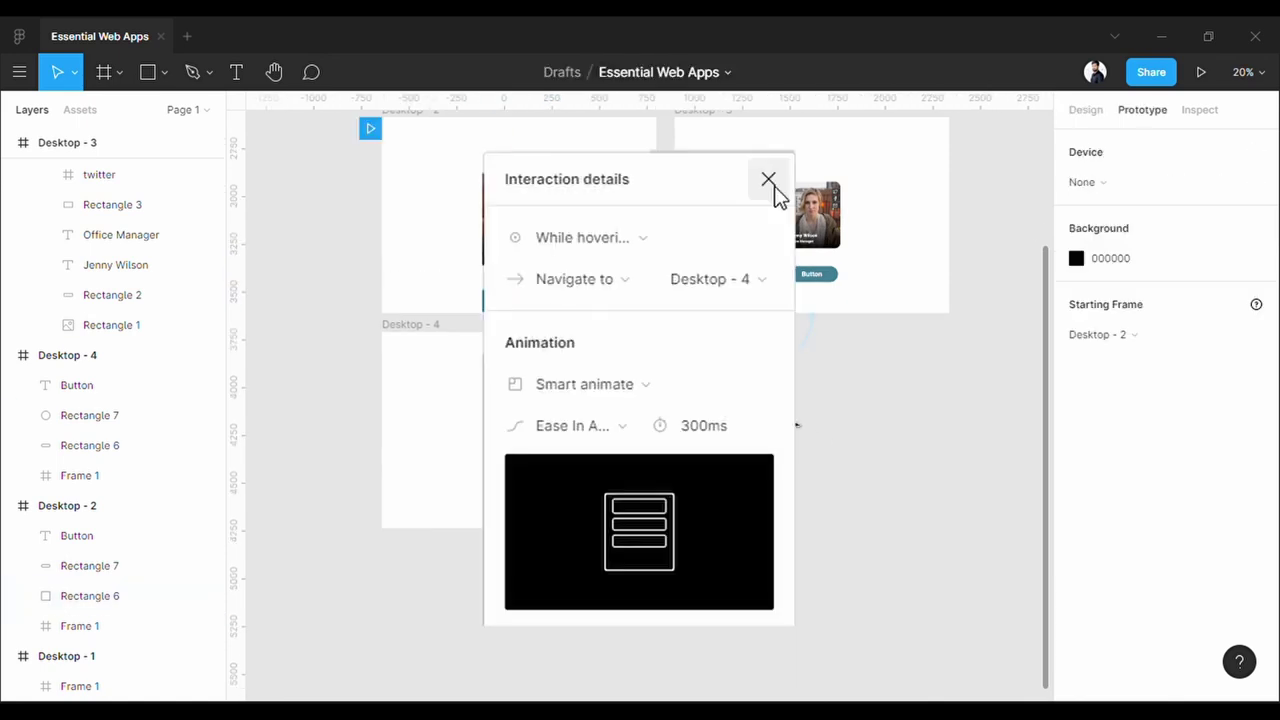
left_click(1202, 77)
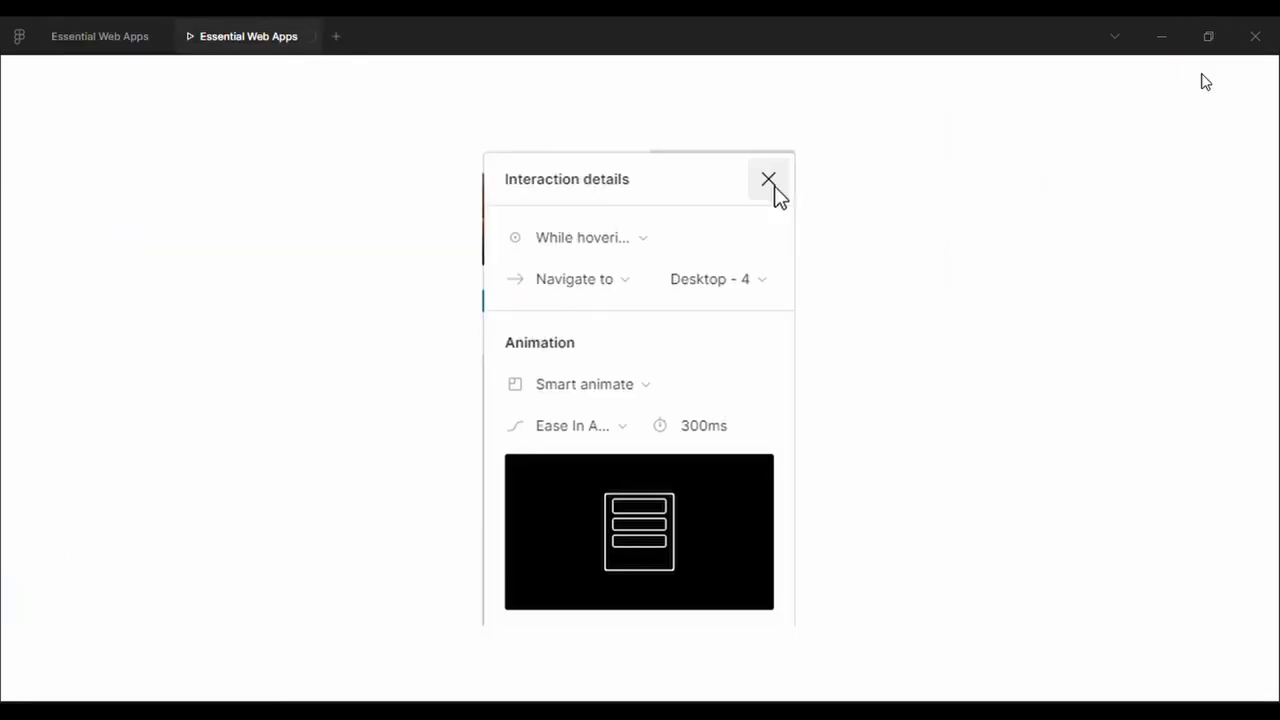